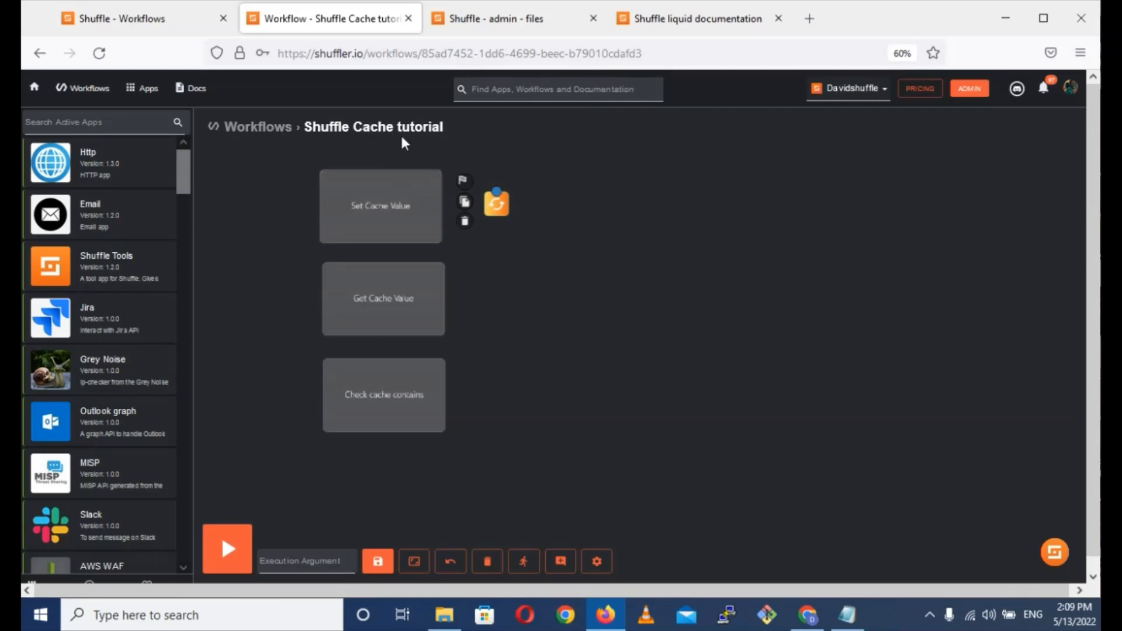
Fill the Call field of the Shuffle Tools_1 node with an IP list JSON: 184.22.184.220, 104.168.213.43 and 23.88.0.130.
click(498, 211)
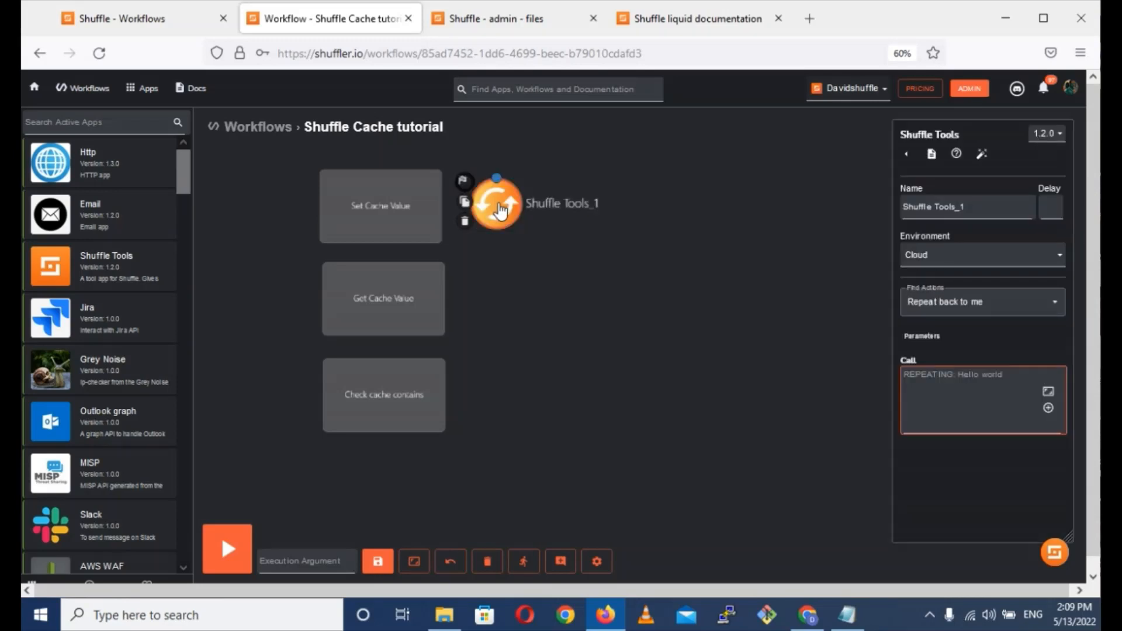
click(920, 405)
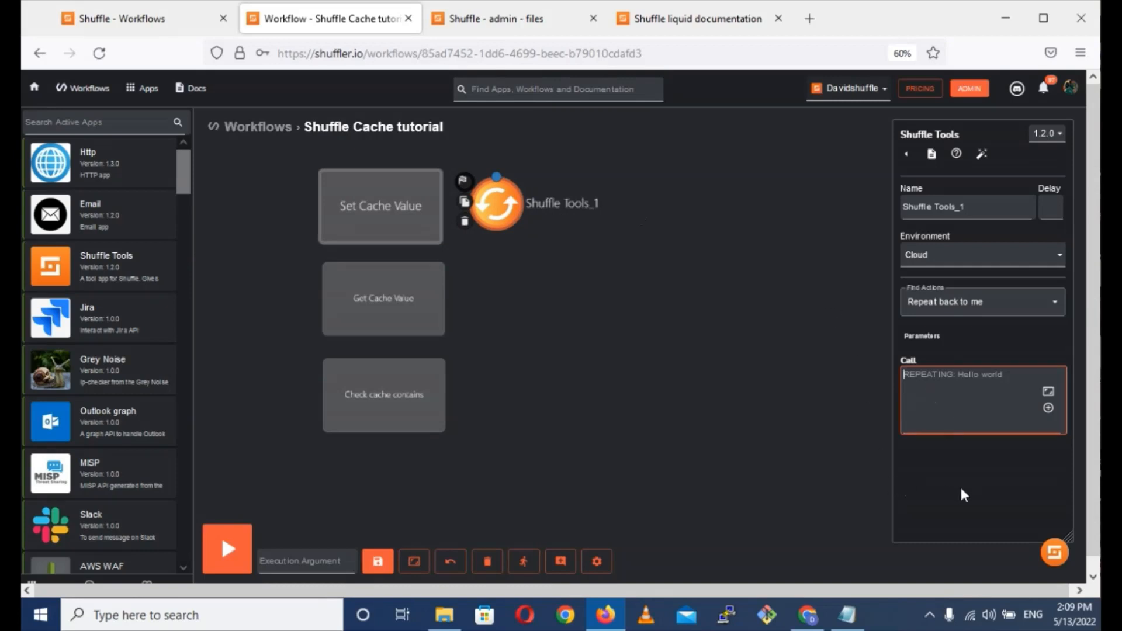
text({   "IP": [     "184.22.184.220",     "104.168.213.43",     "23.88.0.130"   ] })
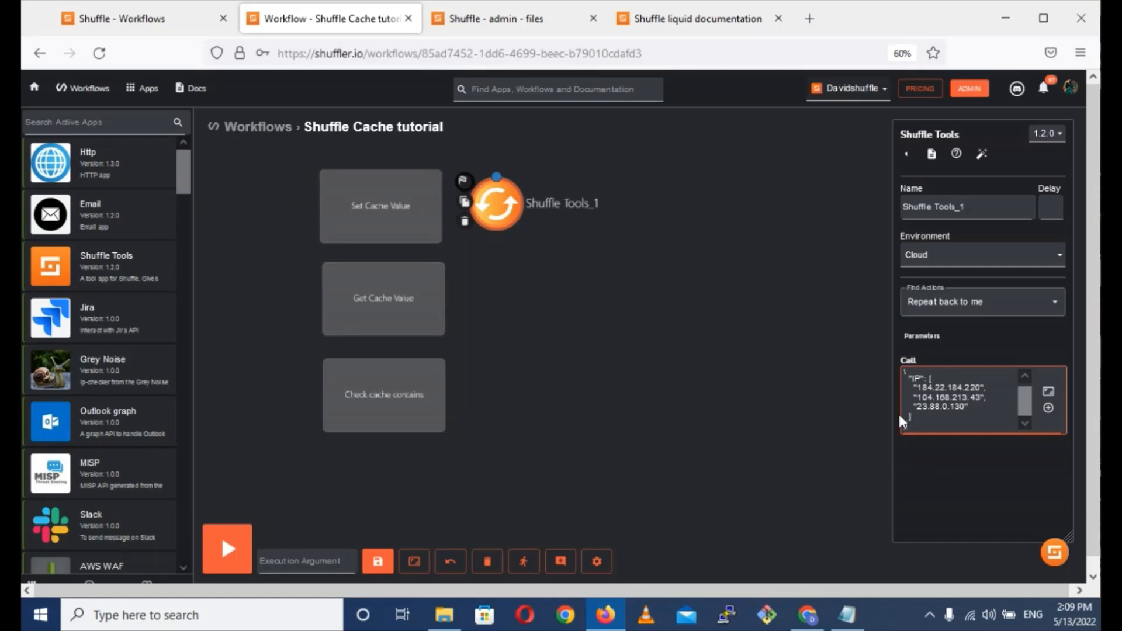
Add a second Shuffle Tools node following Shuffle Tools_1 and set its action to Set cache value.
drag(64, 269, 663, 219)
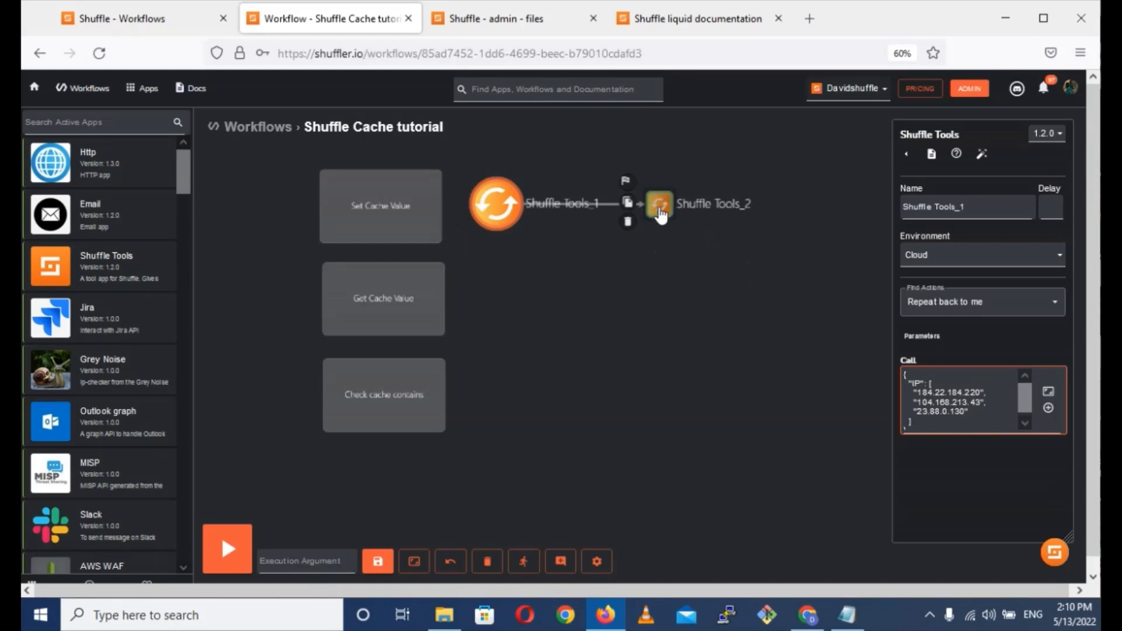
click(659, 211)
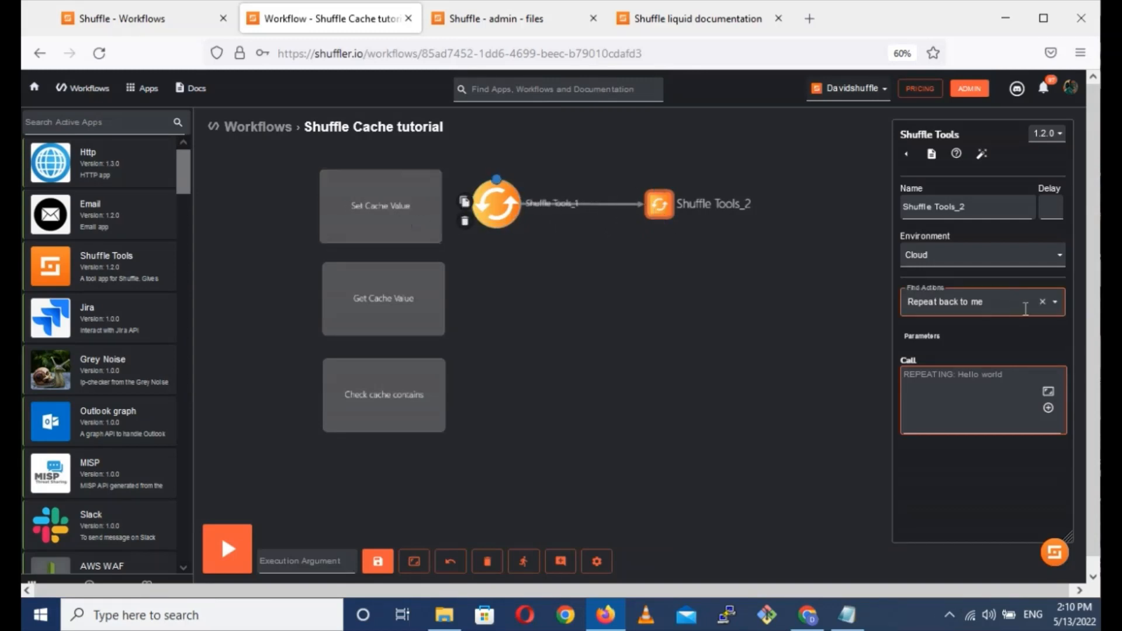
click(980, 303)
text(set)
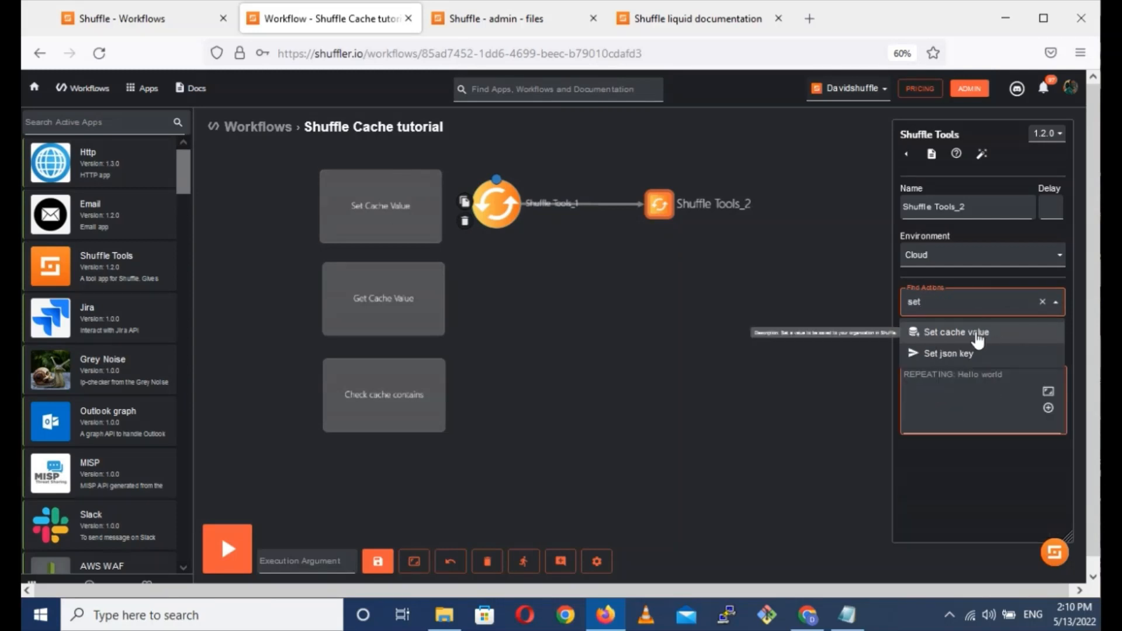
click(979, 332)
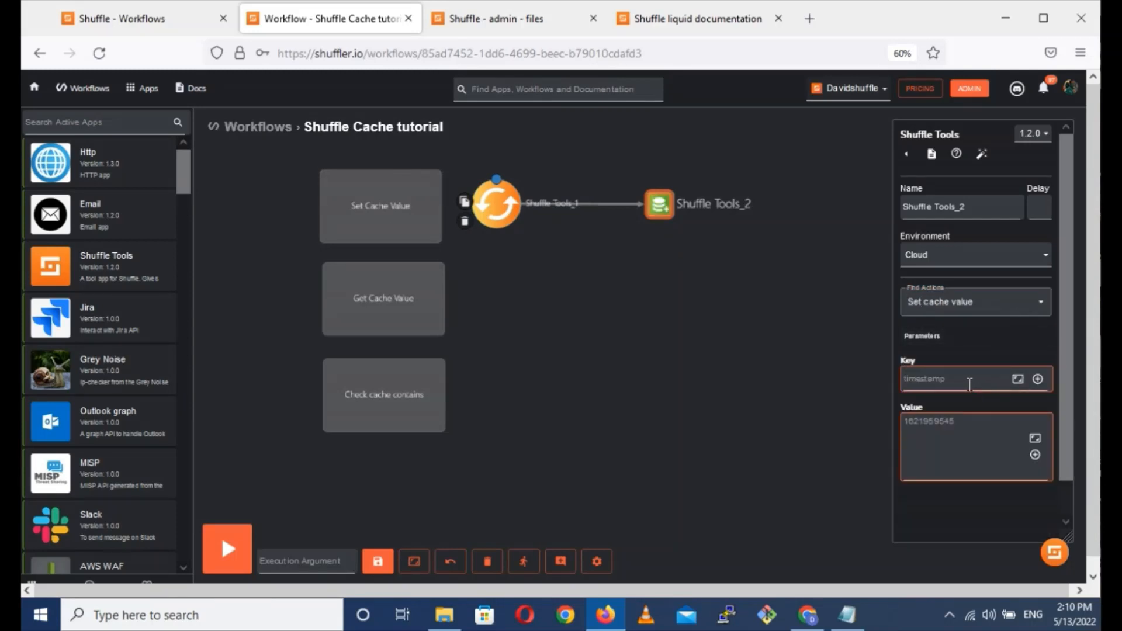
Set the Shuffle Tools_2 cache key to IP's and use the Shuffle Tools_1 output, $shuffle_tools_1, as its value.
click(935, 381)
text(IP's)
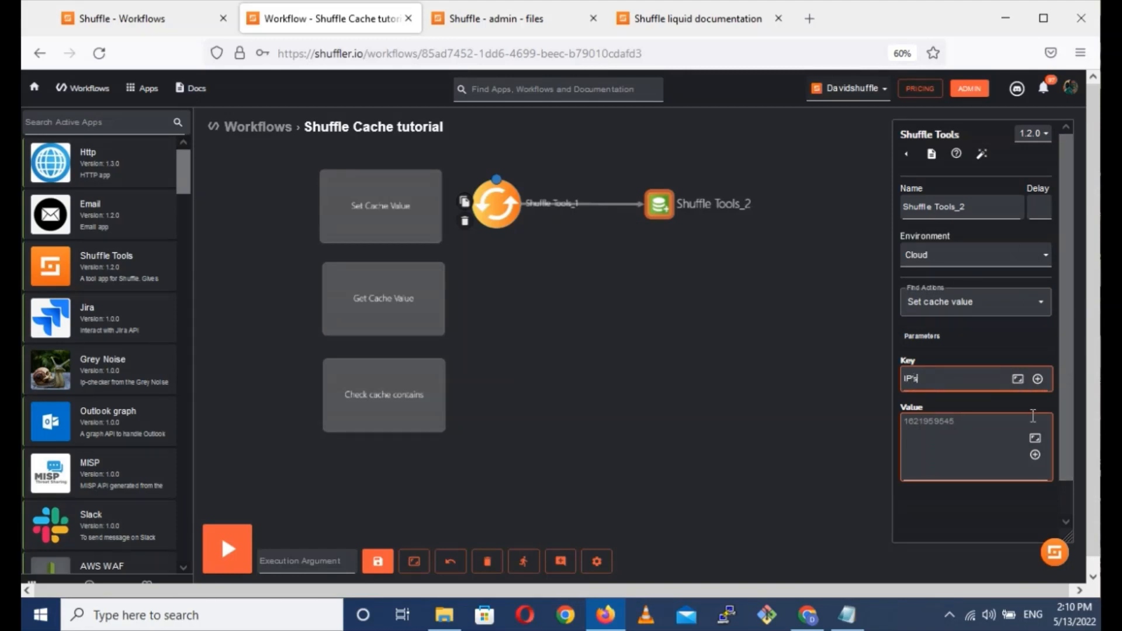
drag(919, 381, 853, 374)
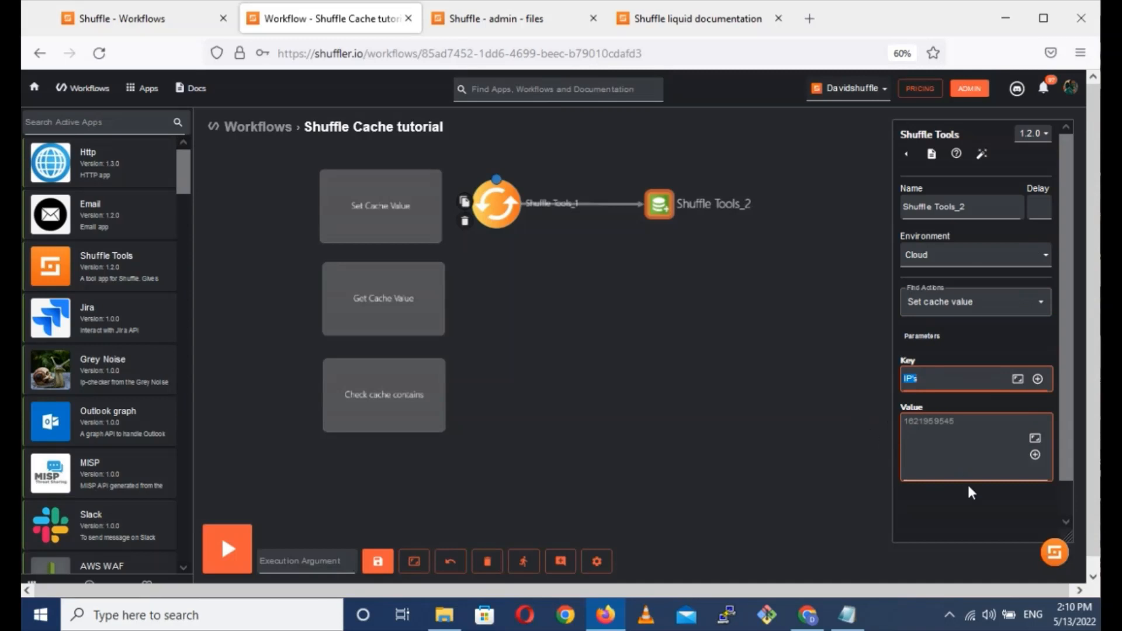
click(928, 451)
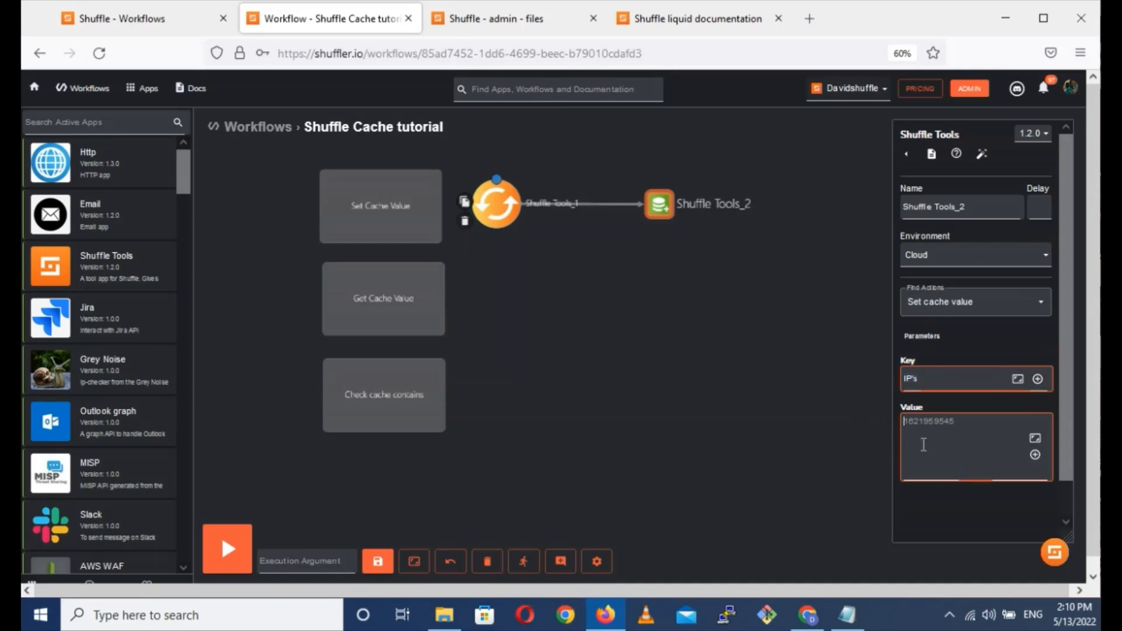
click(497, 198)
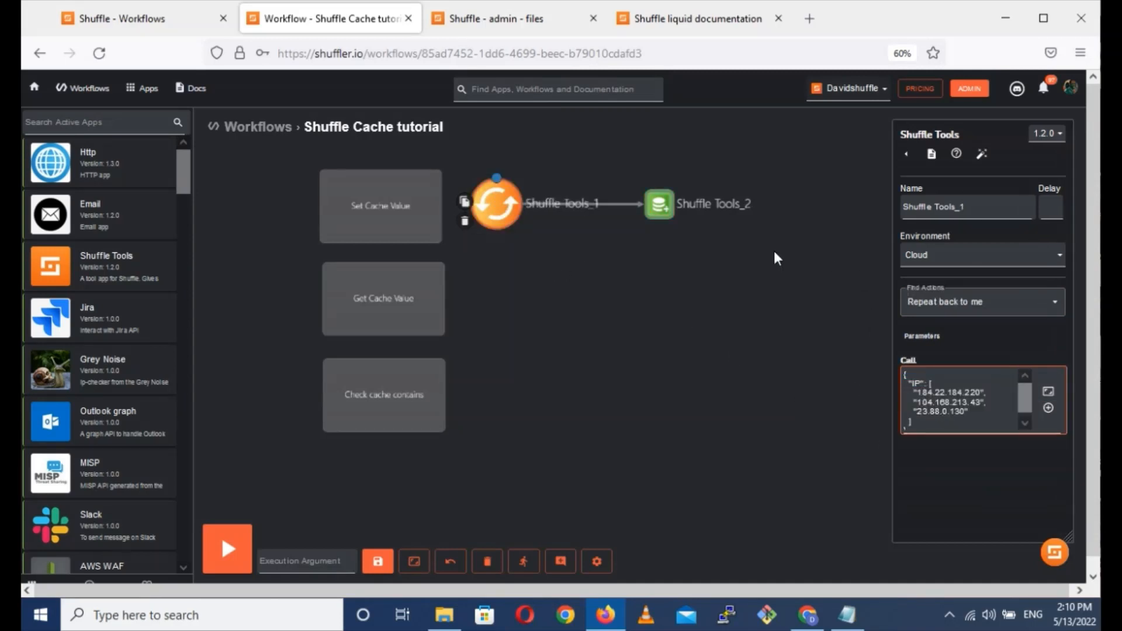
click(651, 219)
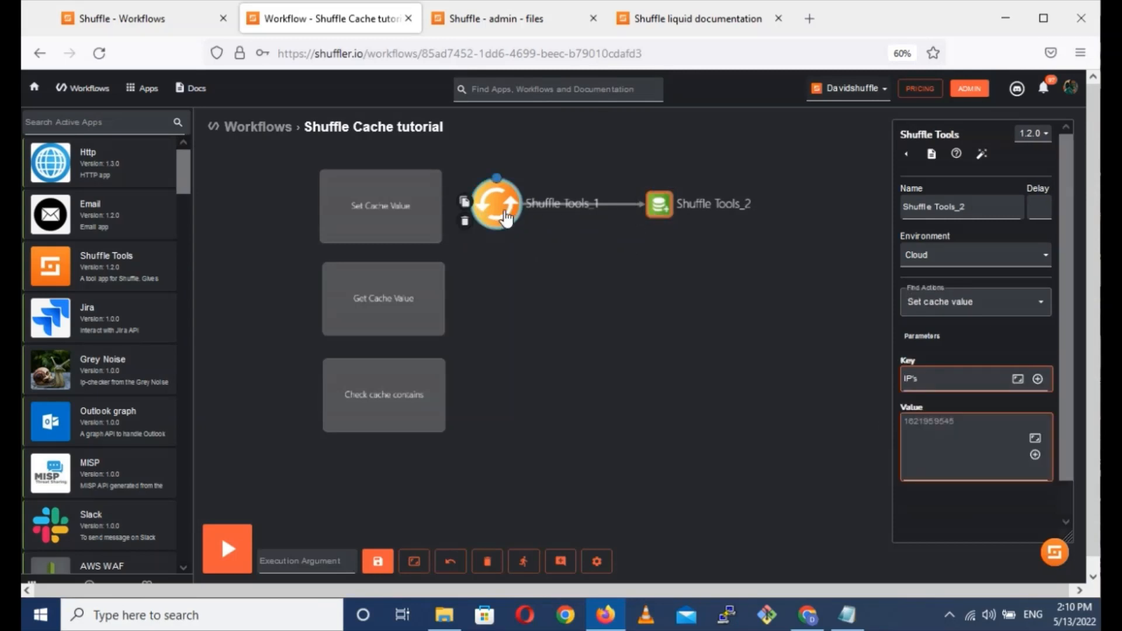
drag(504, 213, 943, 442)
drag(719, 496, 506, 213)
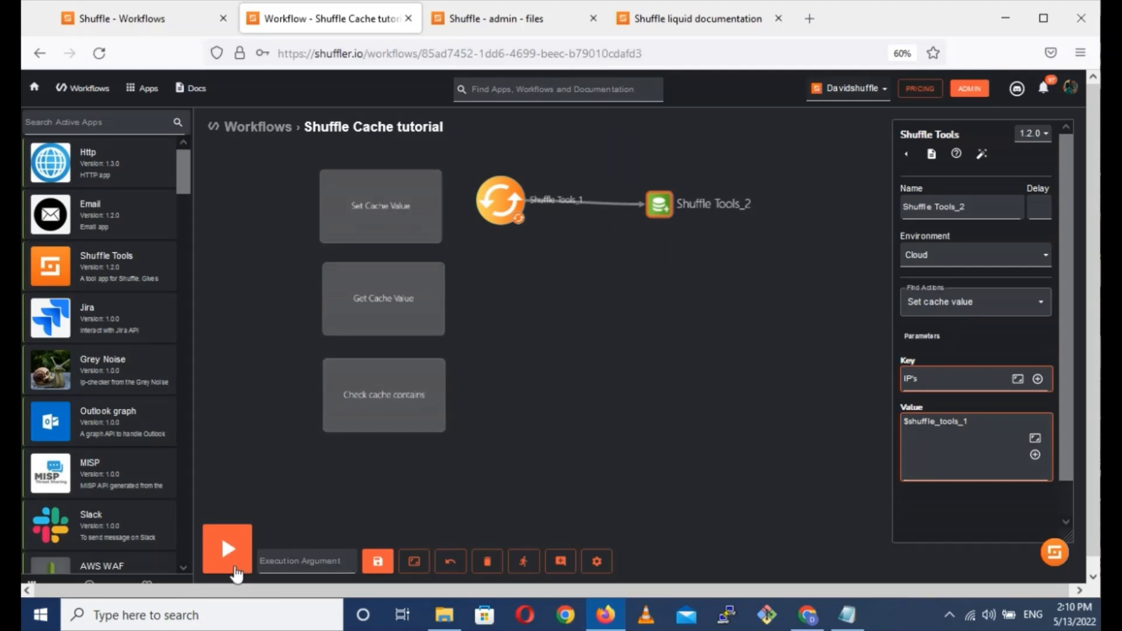
Run the workflow and expand the execution results of both nodes to check the IP list and the cached value.
click(245, 540)
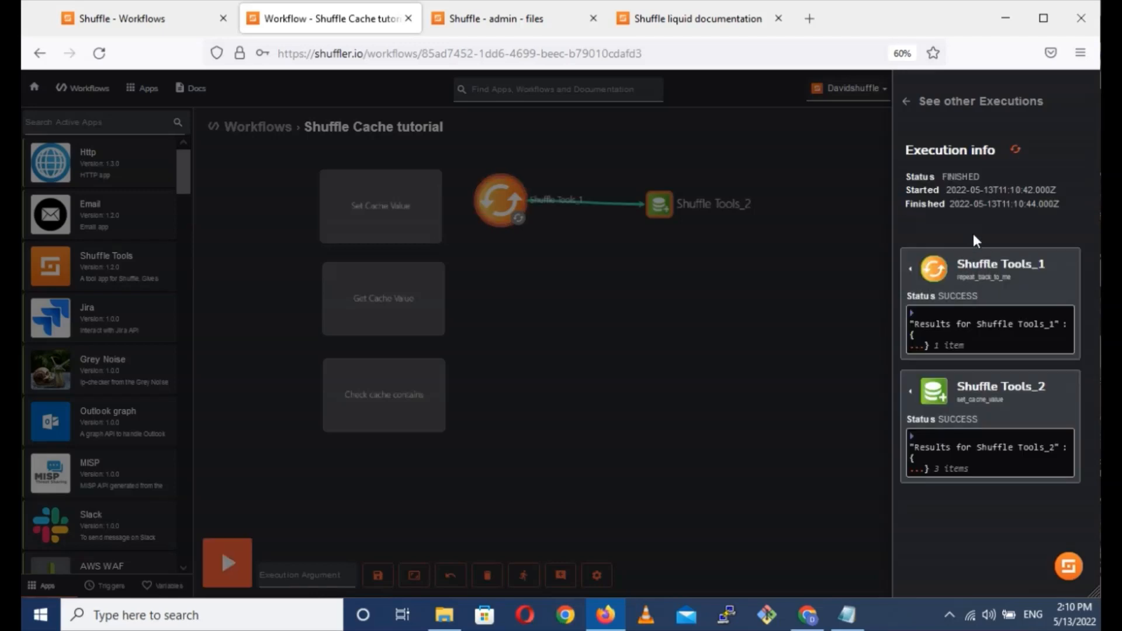
click(923, 349)
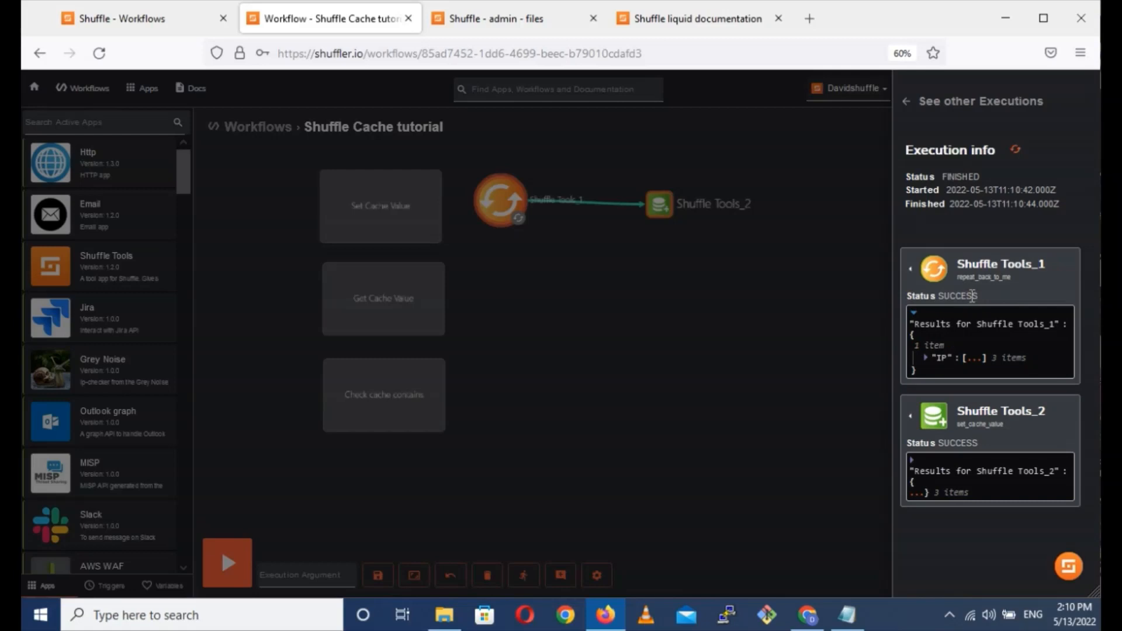
click(973, 358)
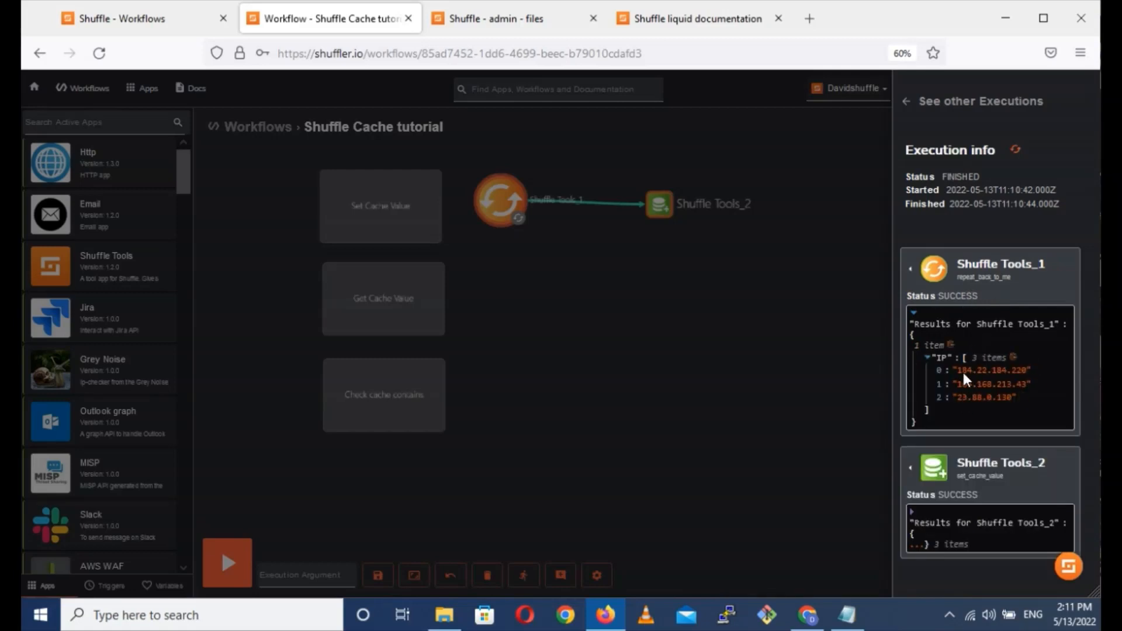
click(919, 544)
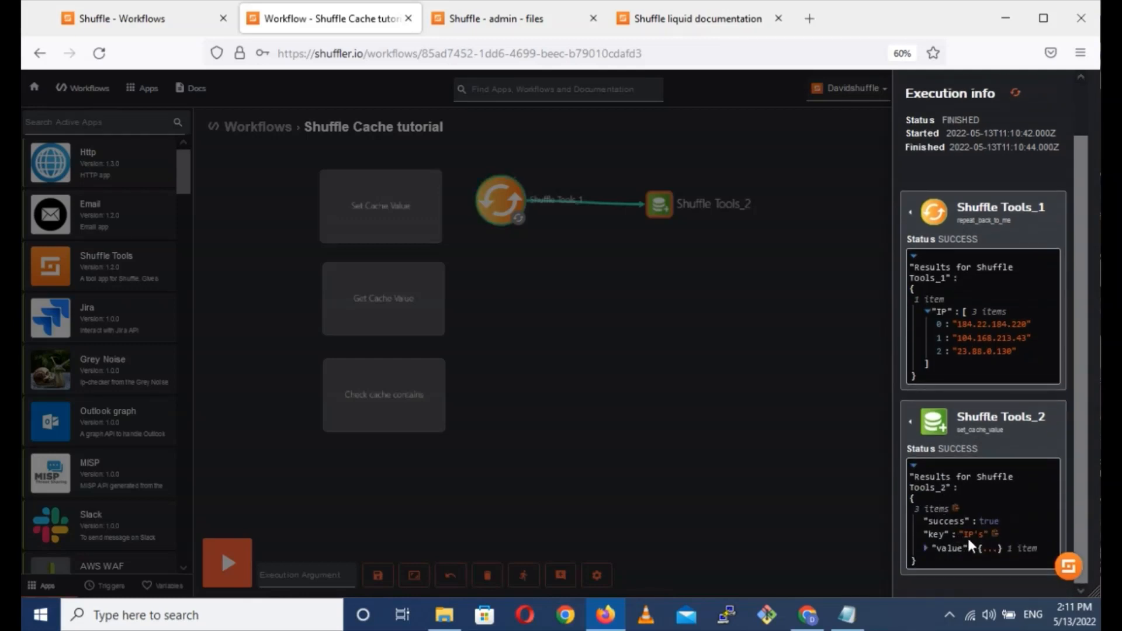
click(991, 555)
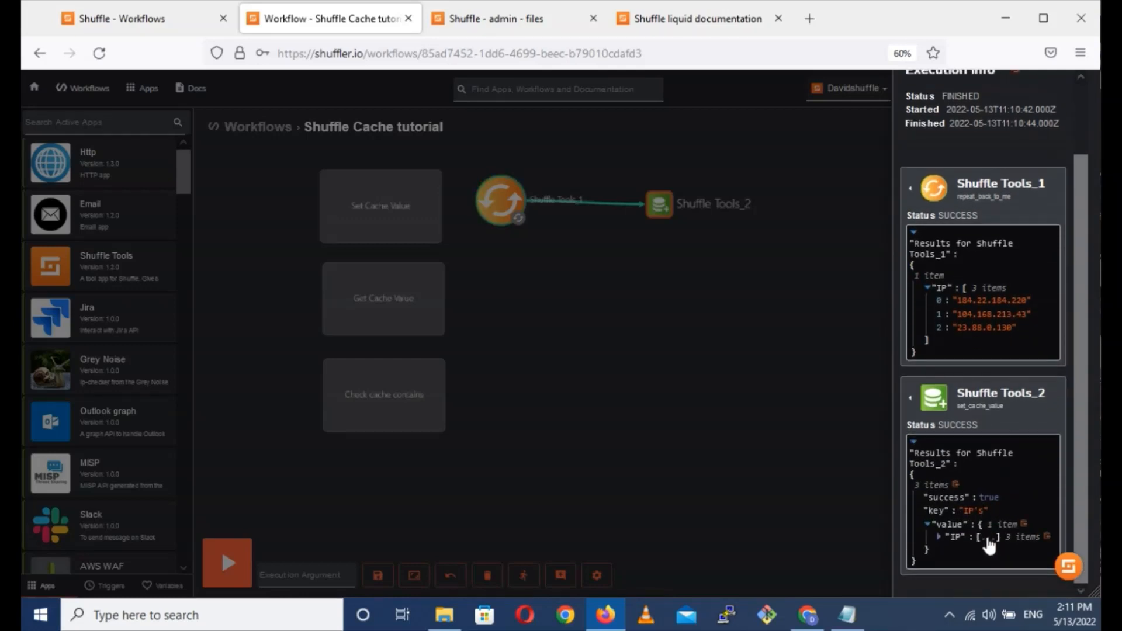
scroll(948, 352, down, 1)
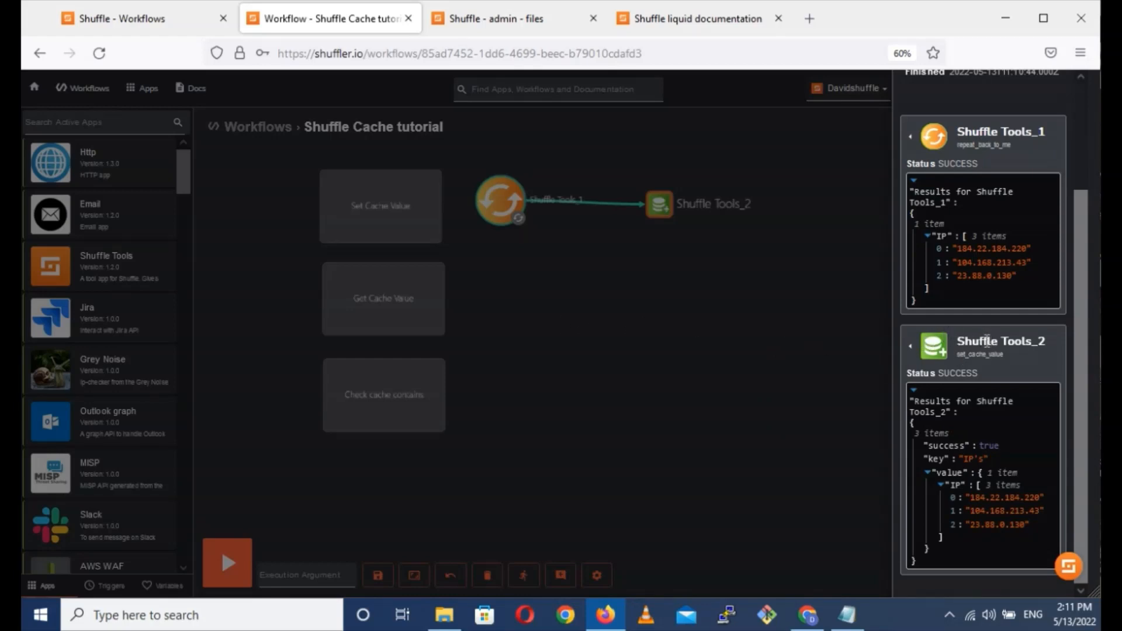
click(503, 300)
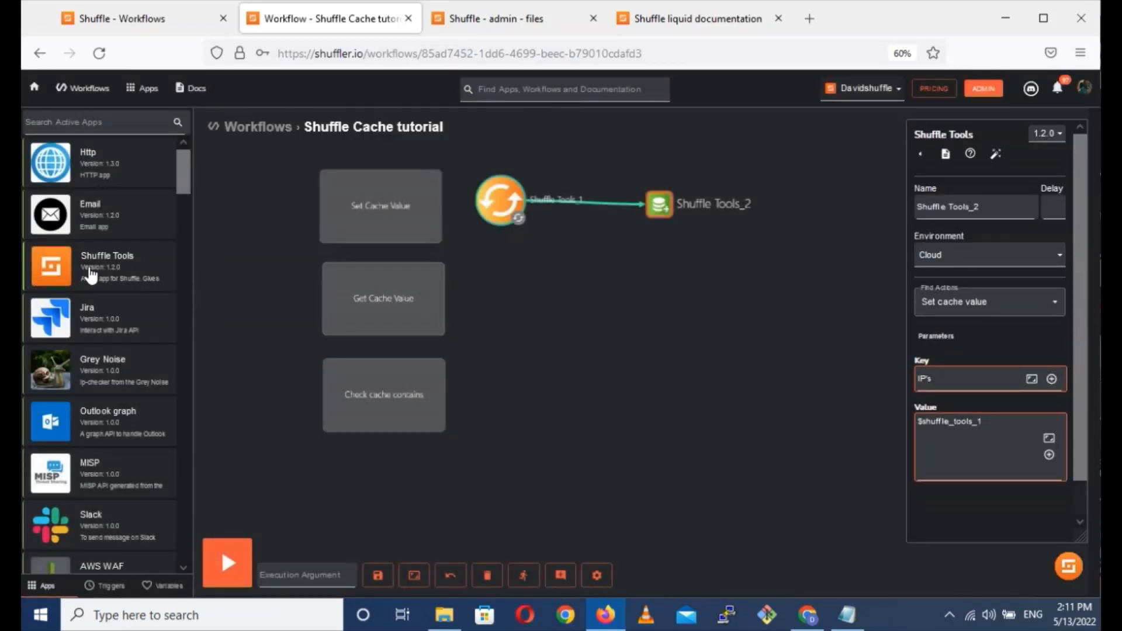
Add a Shuffle Tools start node beside the Get Cache Value label, using the Get cache value action with key IP's.
drag(87, 270, 518, 308)
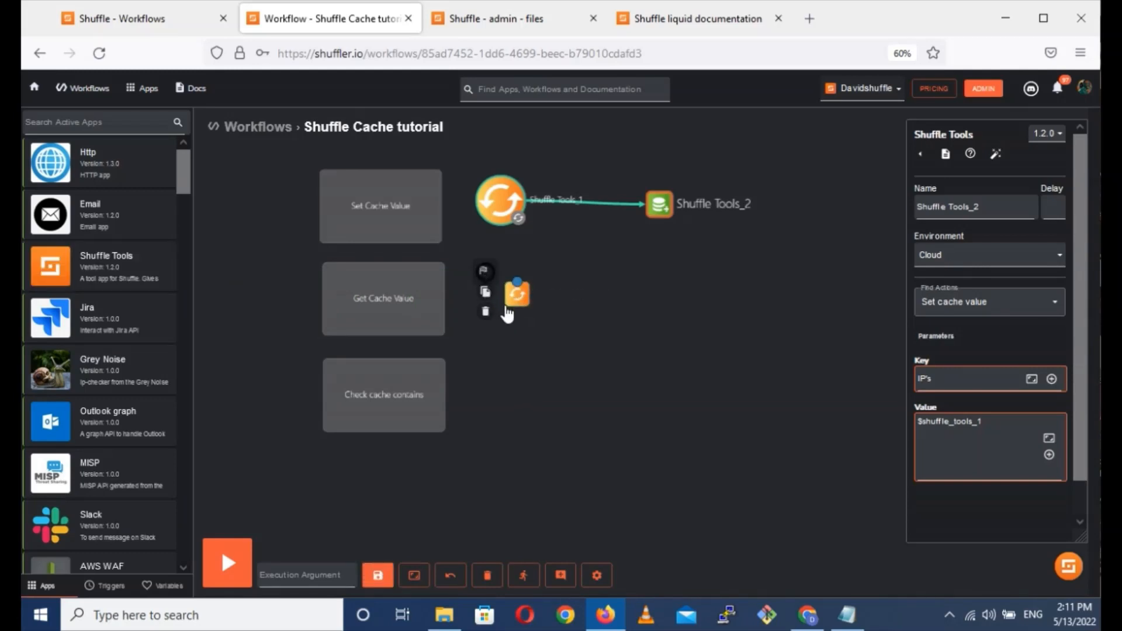
click(517, 306)
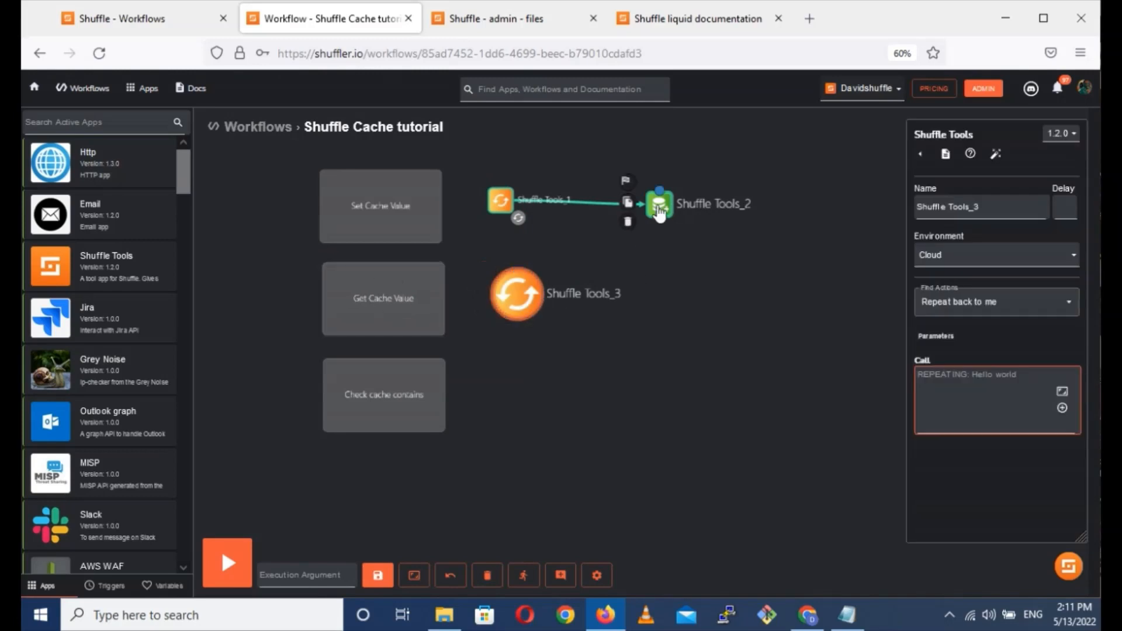
click(980, 303)
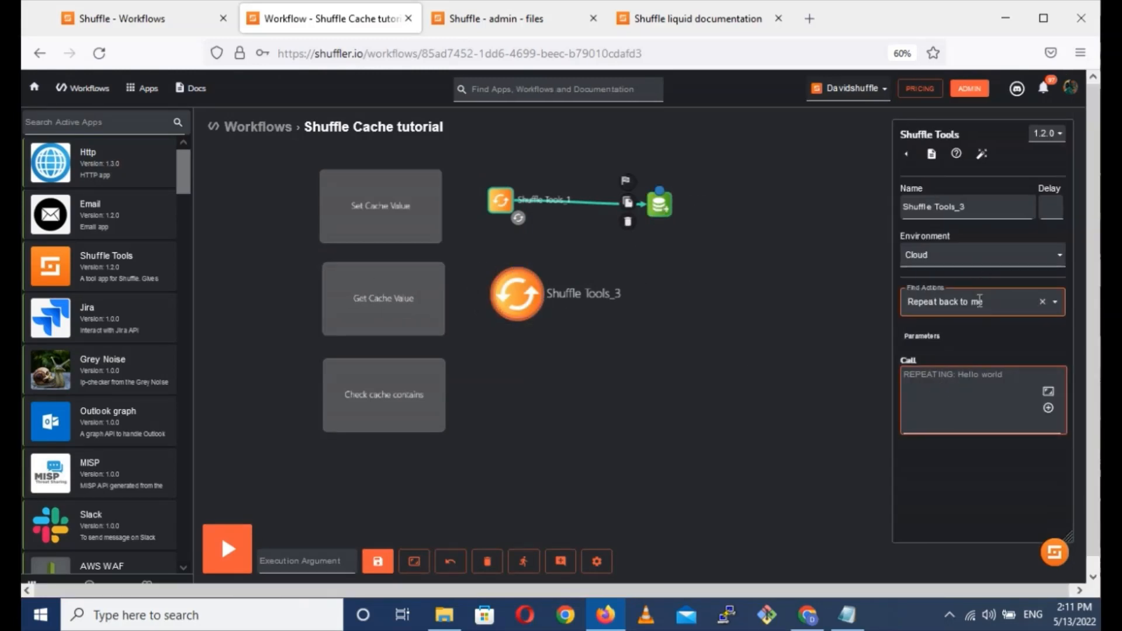
text(get)
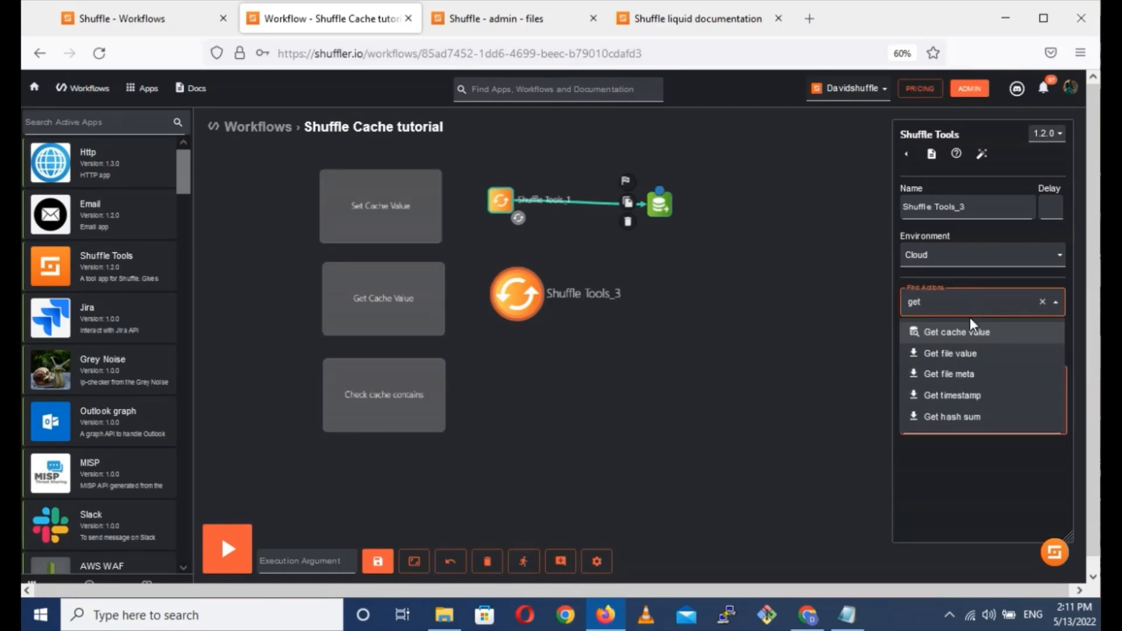
click(970, 333)
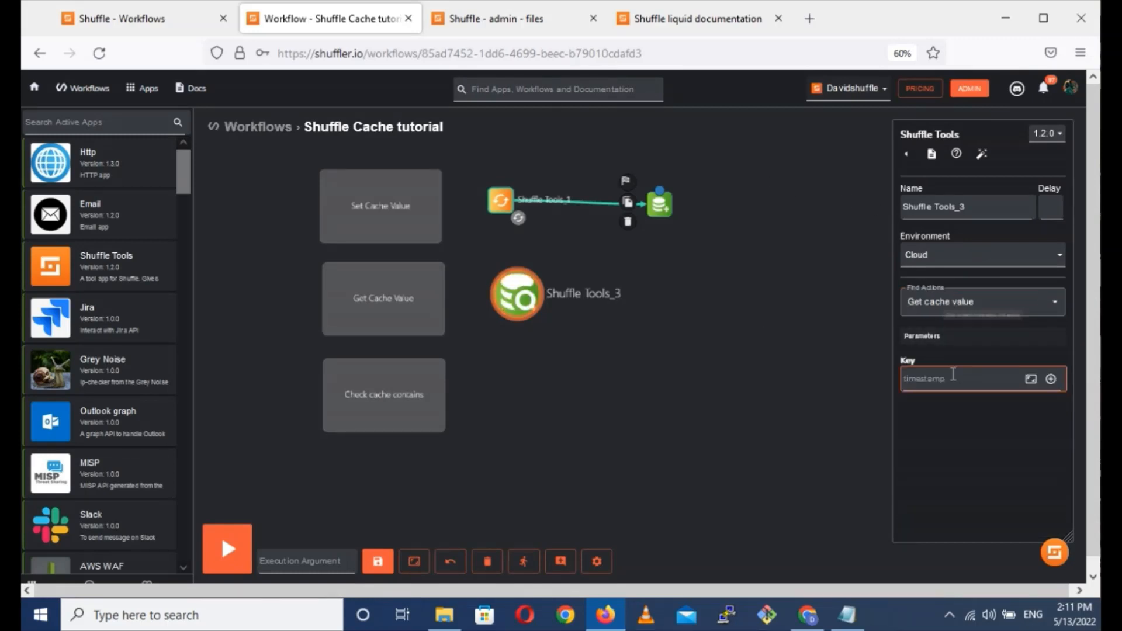
click(927, 383)
text(IP's)
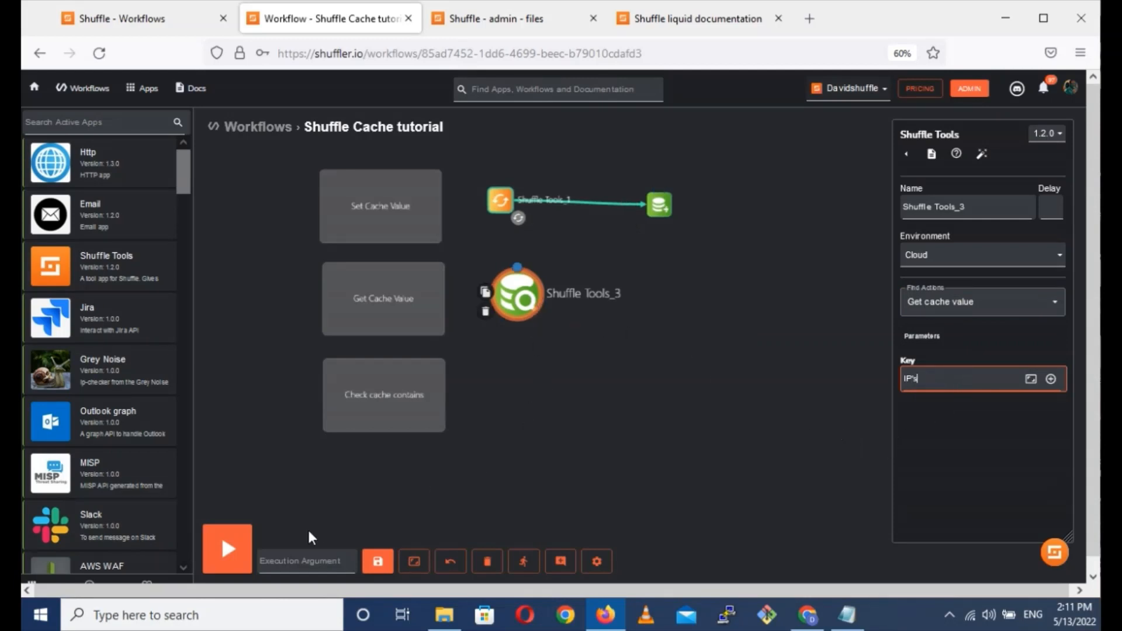
Run the workflow and expand the Shuffle Tools_3 result down to the IP list in the retrieved cache value.
click(225, 540)
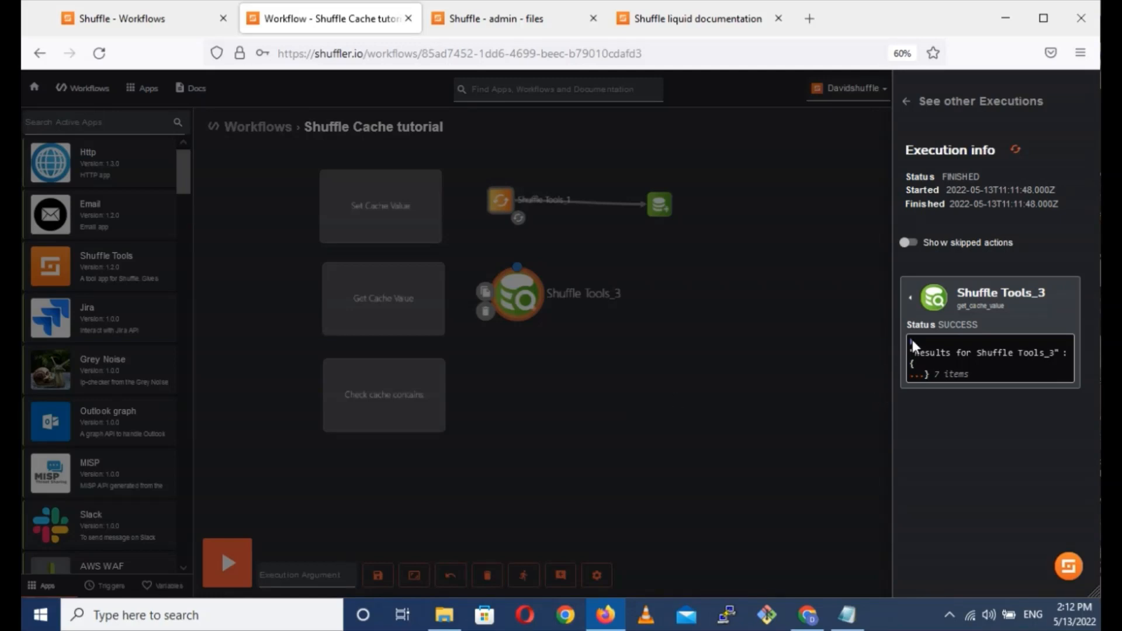
click(922, 377)
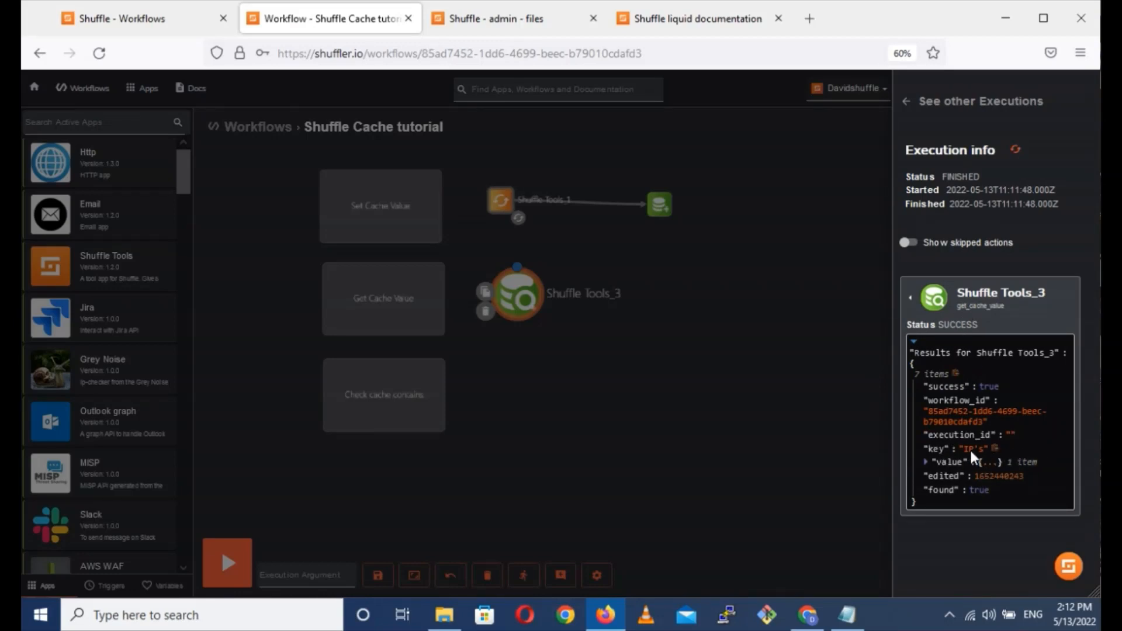
click(984, 465)
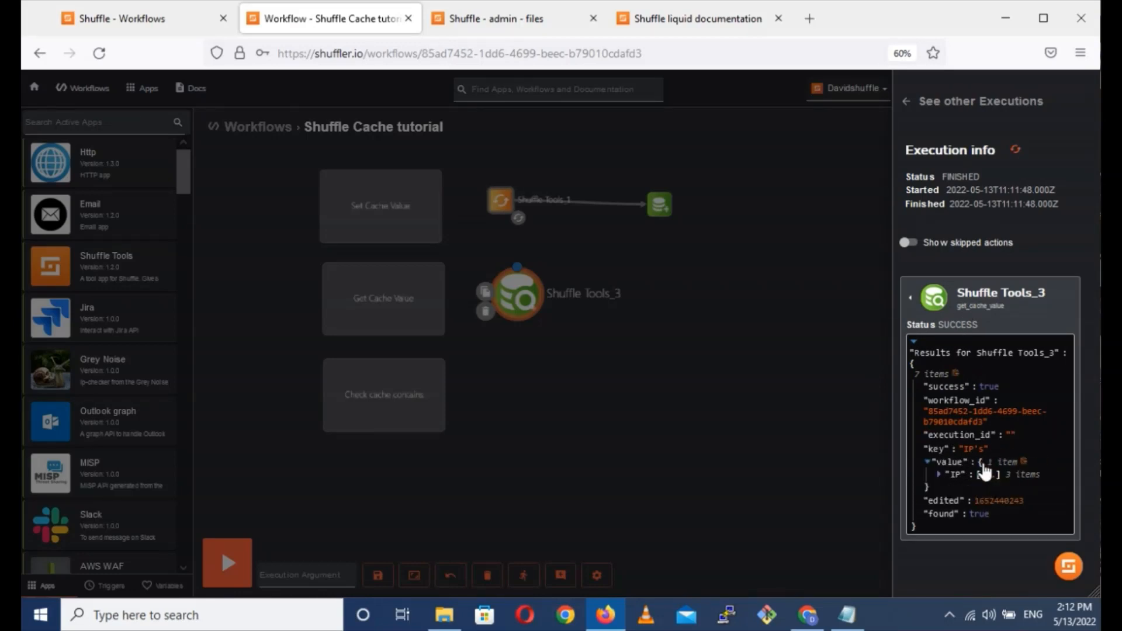
click(986, 467)
scroll(986, 468, down, 1)
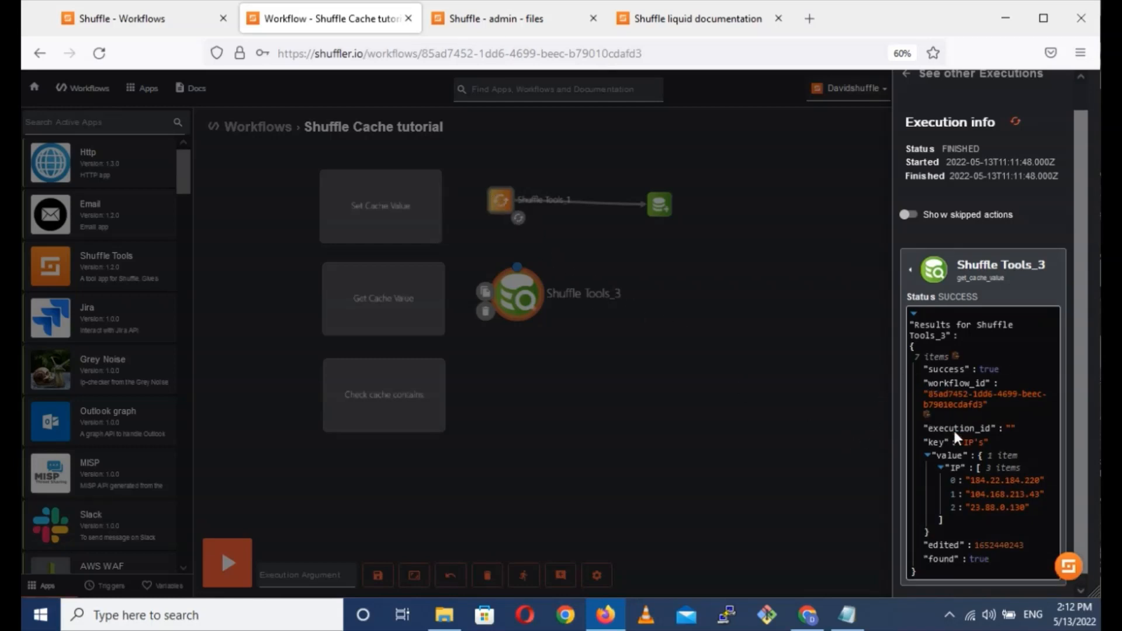
click(815, 465)
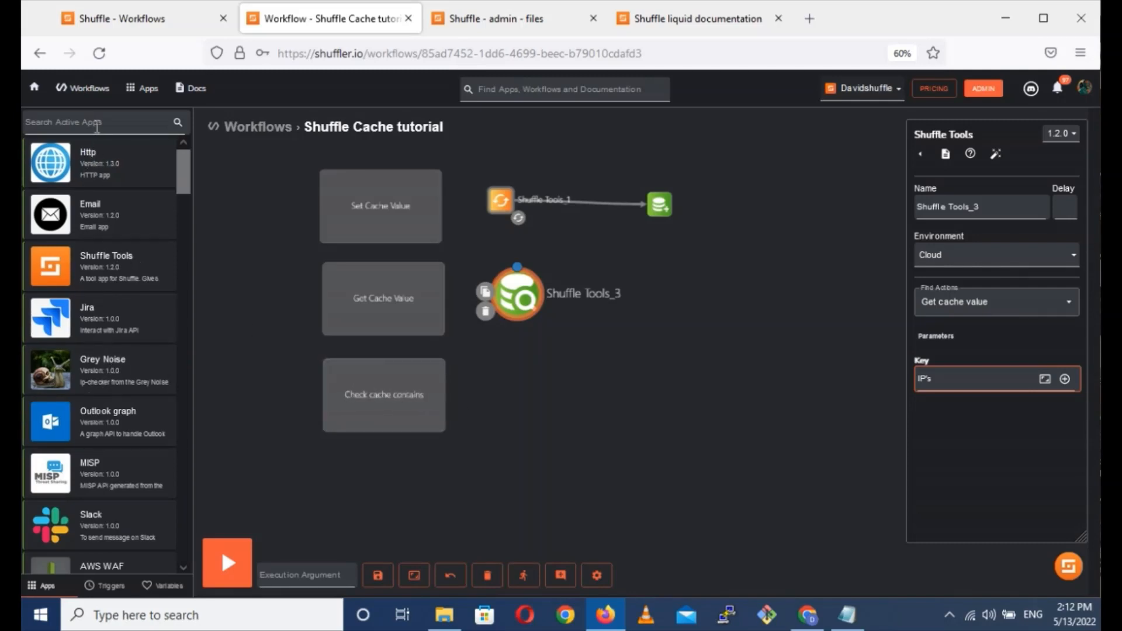
Find the Outlook owa app with "out", place it beside the Check cache contains label and make it the start node.
click(100, 121)
text(out)
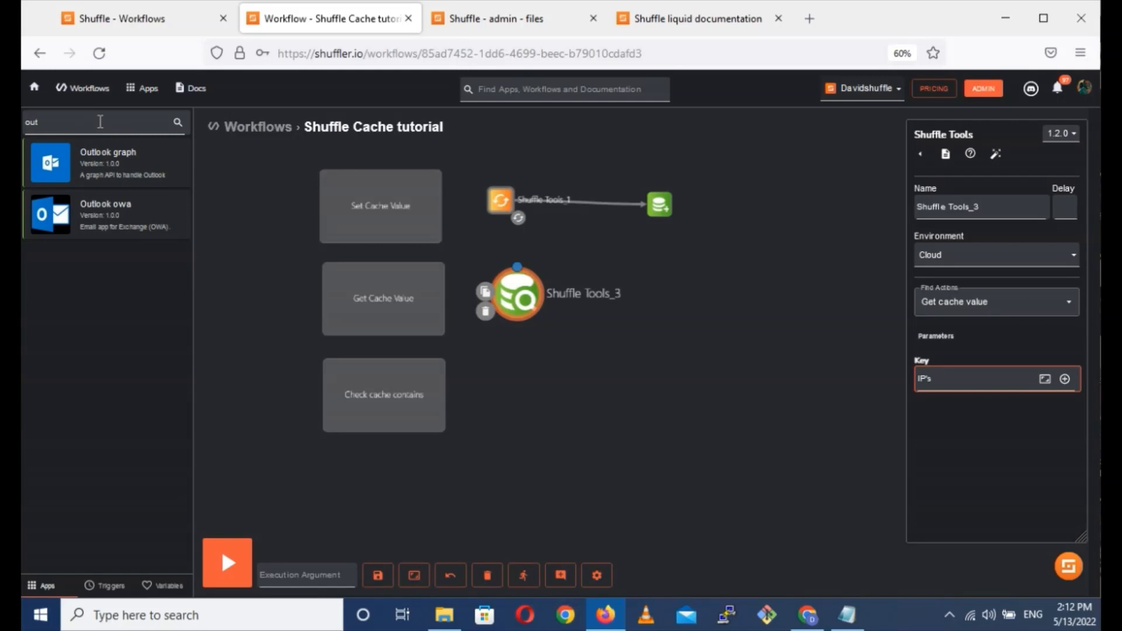
drag(95, 221, 530, 398)
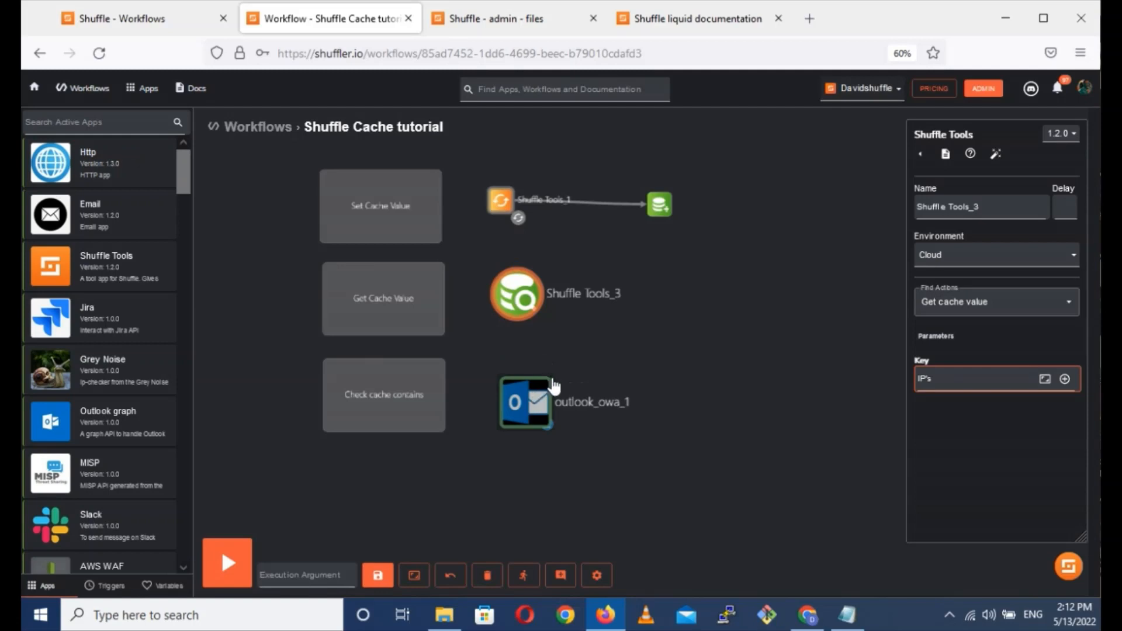
click(506, 399)
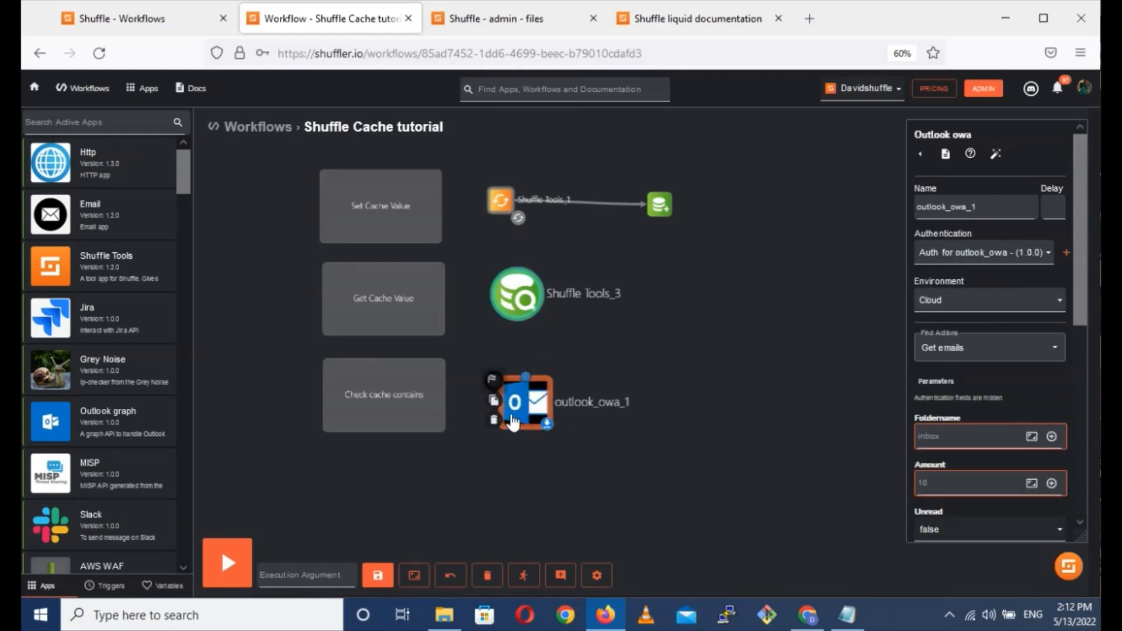
click(513, 418)
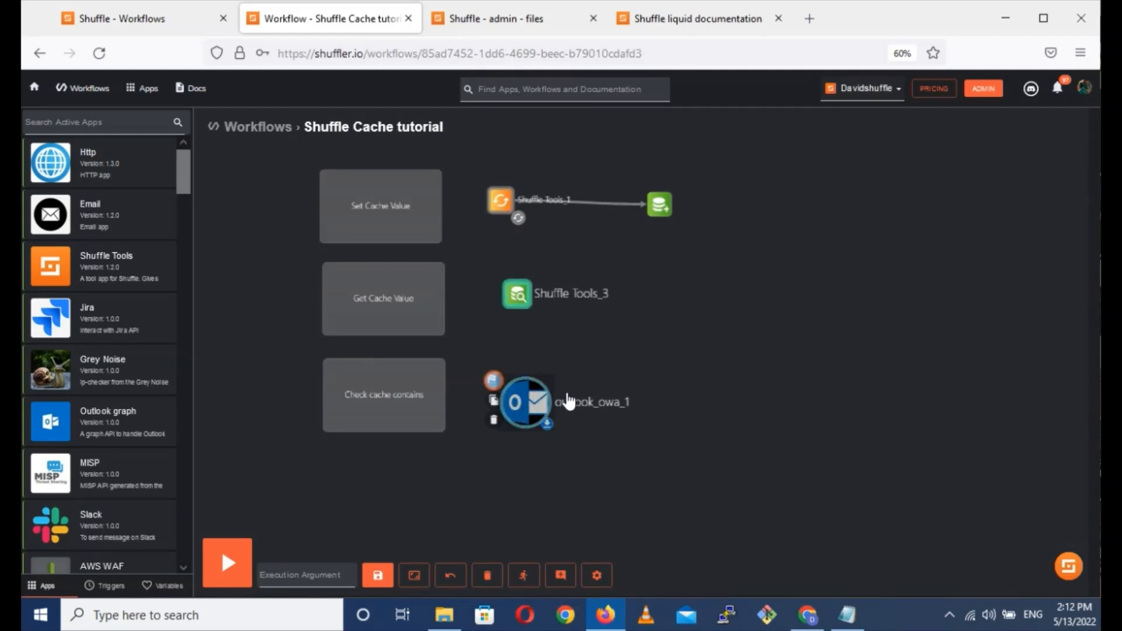
Open the outlook_owa_1 node's settings and choose the Get emails action.
click(589, 402)
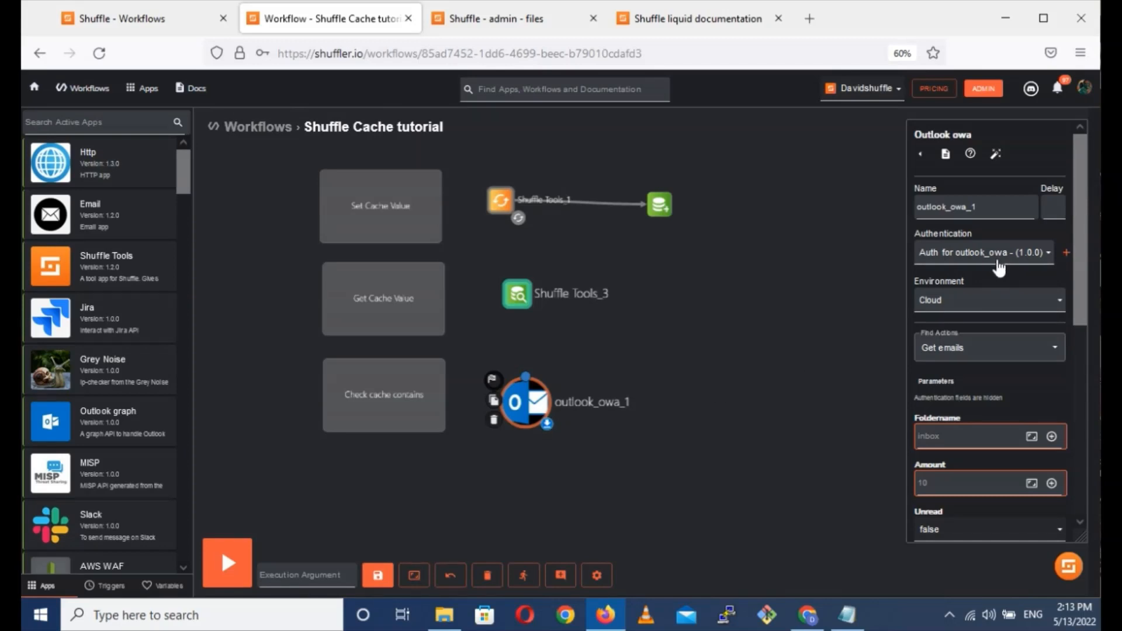
click(968, 348)
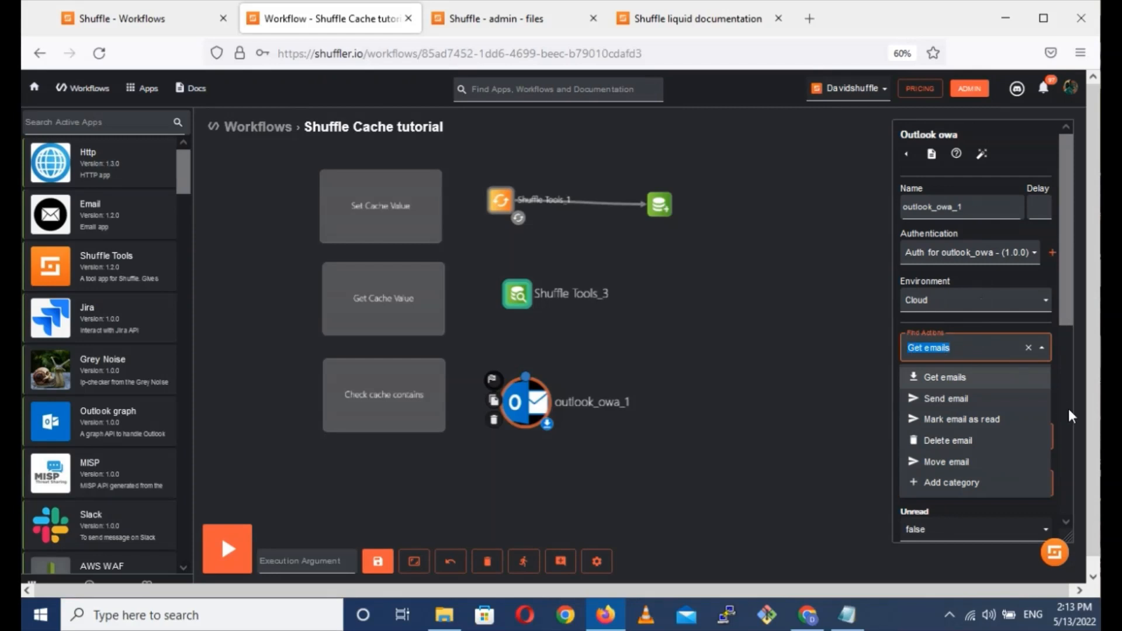
scroll(1013, 427, down, 5)
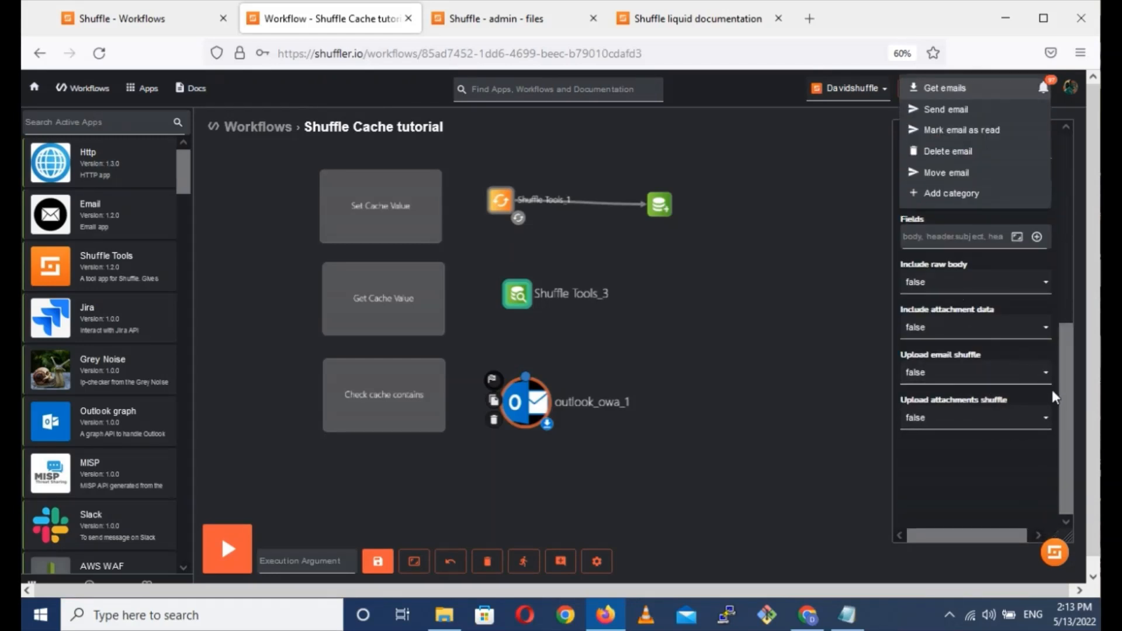
drag(1066, 389, 1062, 250)
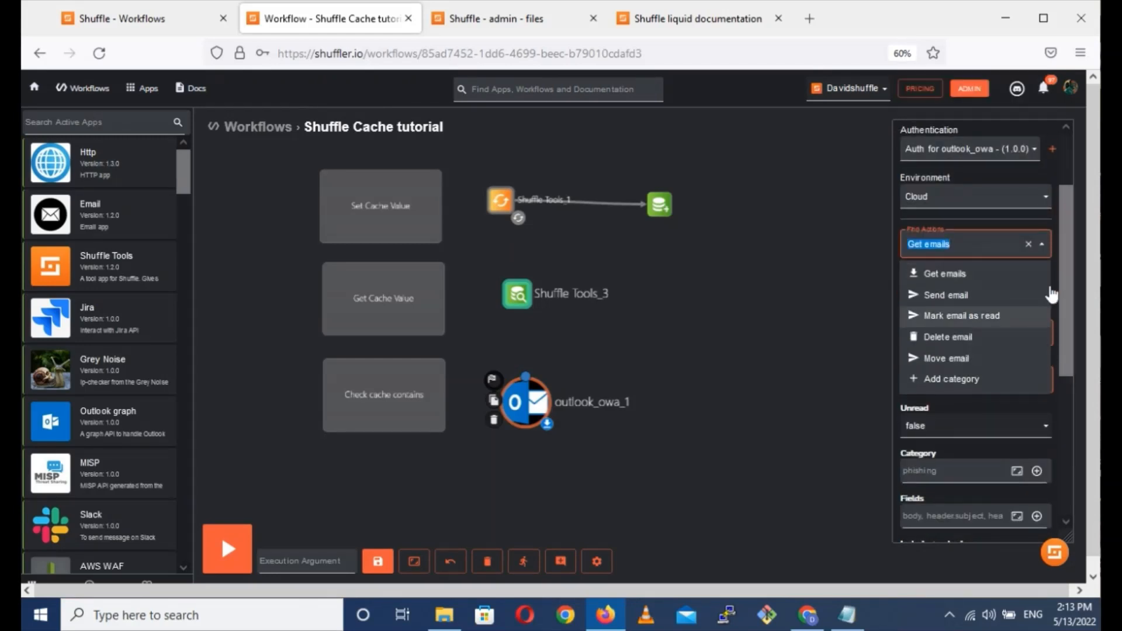
click(965, 277)
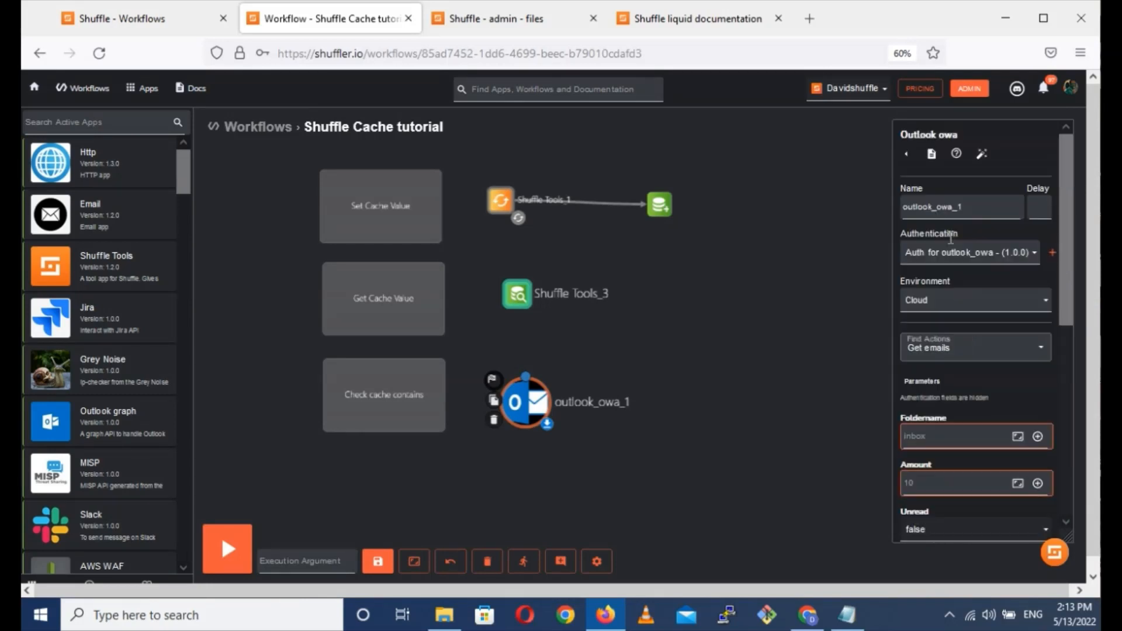
Set the Get emails folder name to inbox and the amount to 2.
click(930, 432)
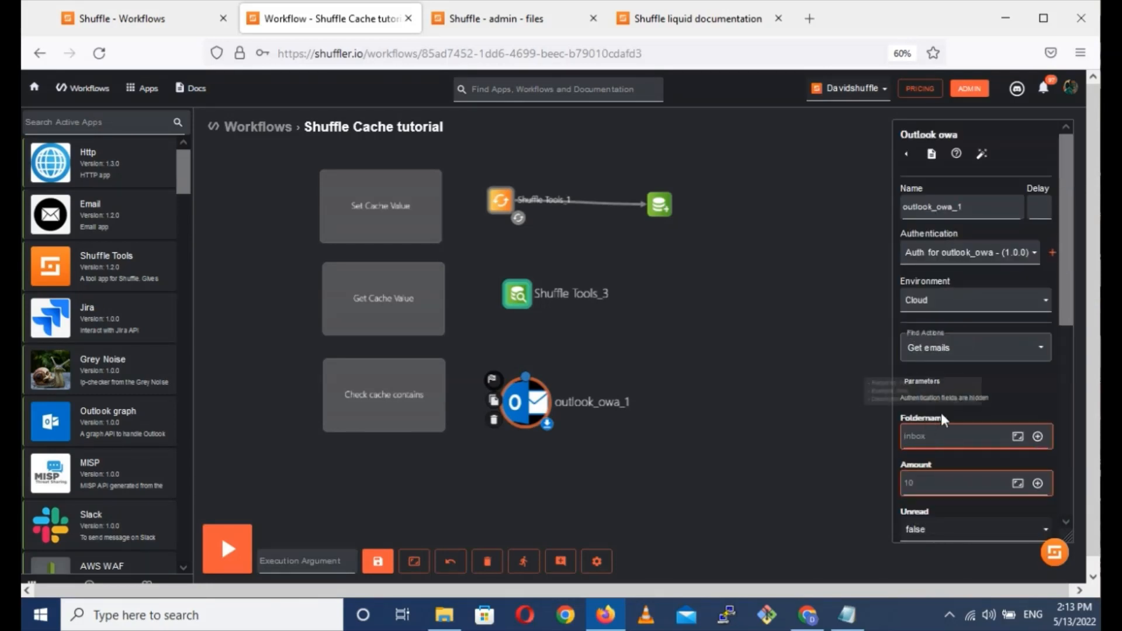
text(I)
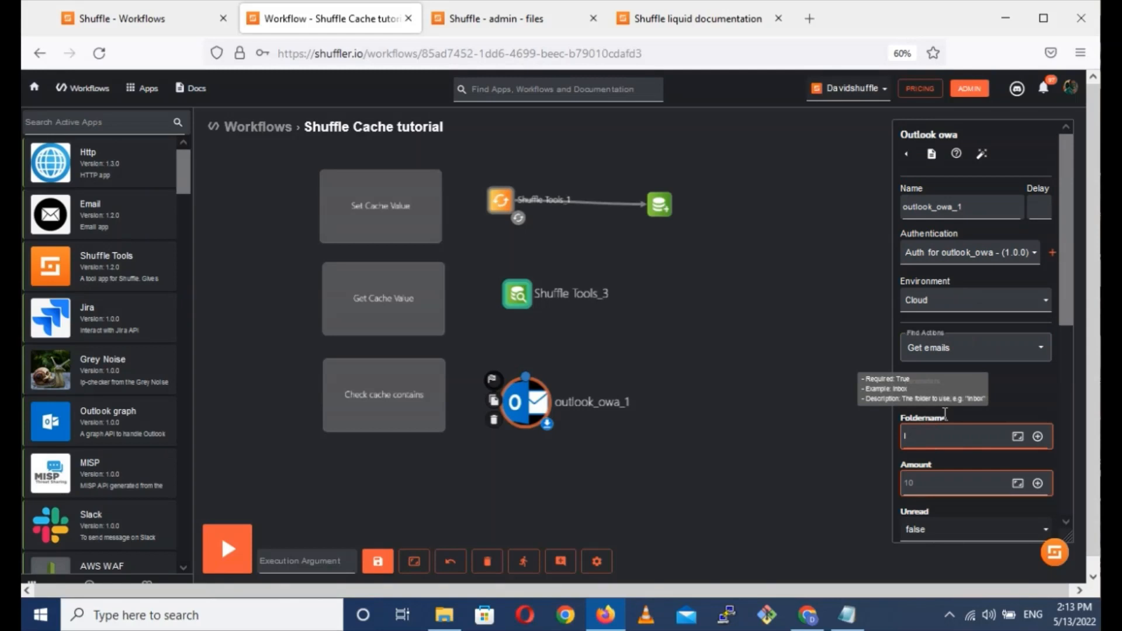
text(nbox)
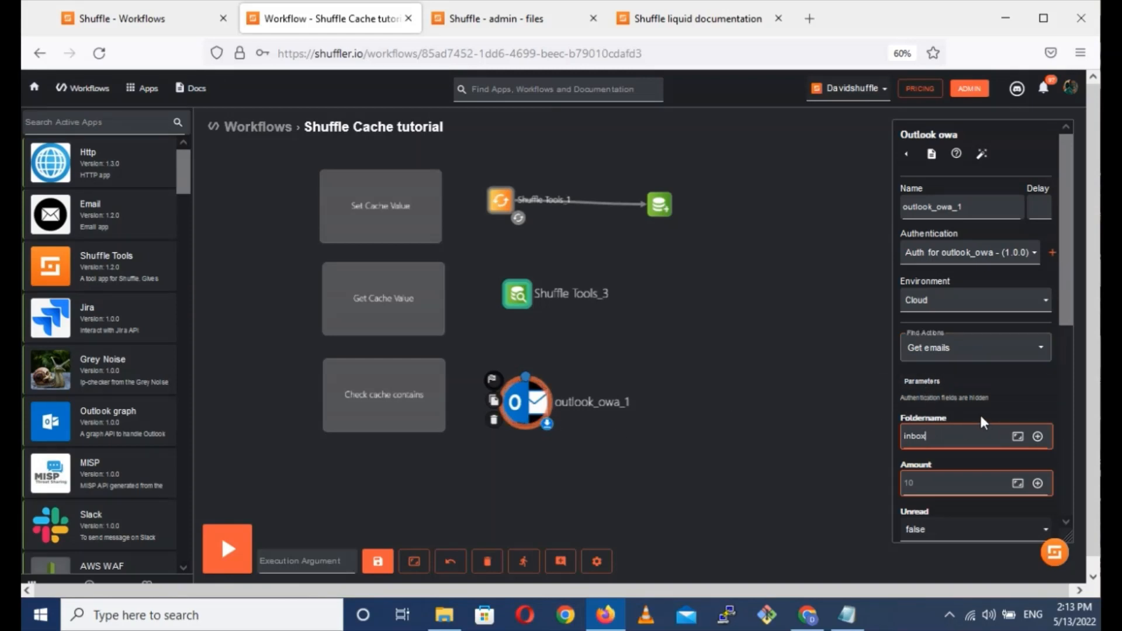
scroll(979, 413, down, 2)
click(932, 409)
text(2)
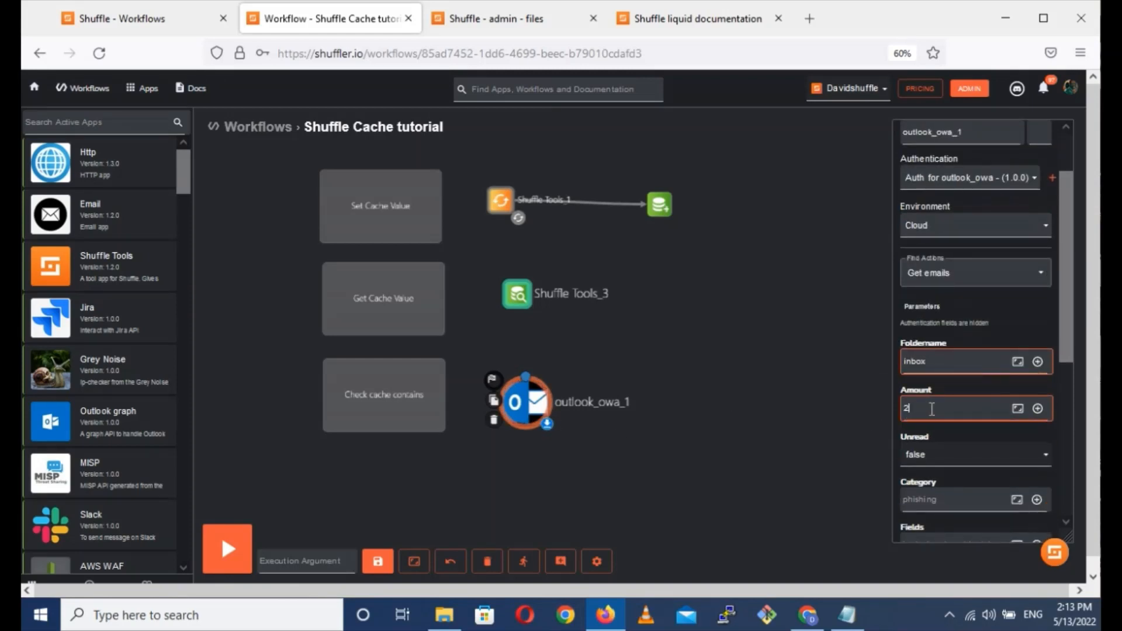
Set Include raw body and Upload email shuffle to true for the Get emails action.
scroll(940, 409, down, 2)
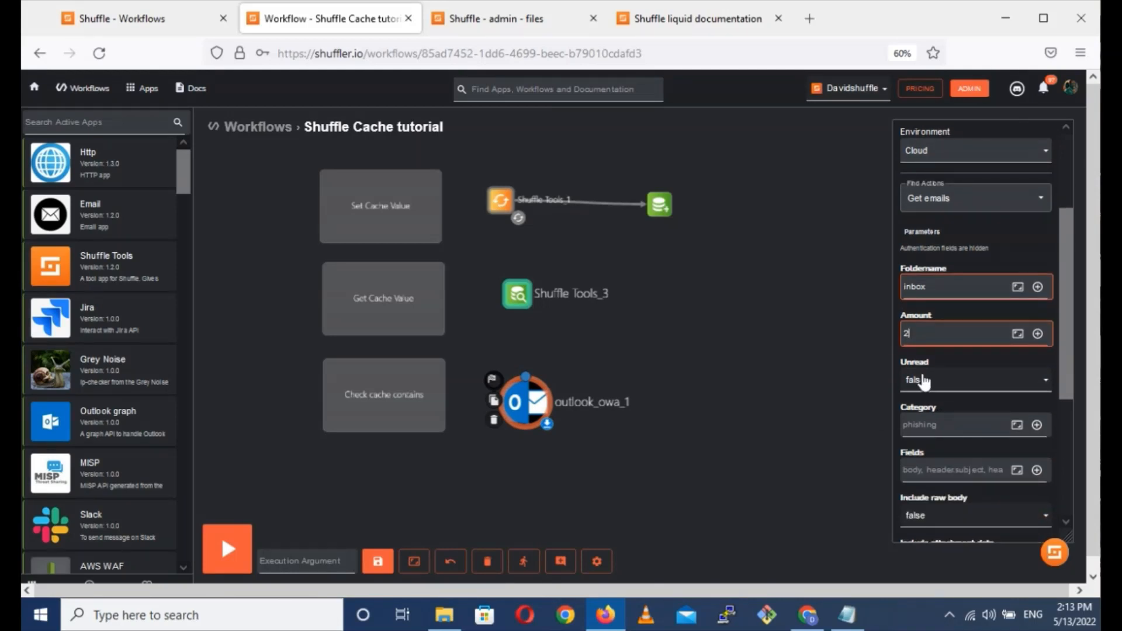
scroll(934, 399, down, 2)
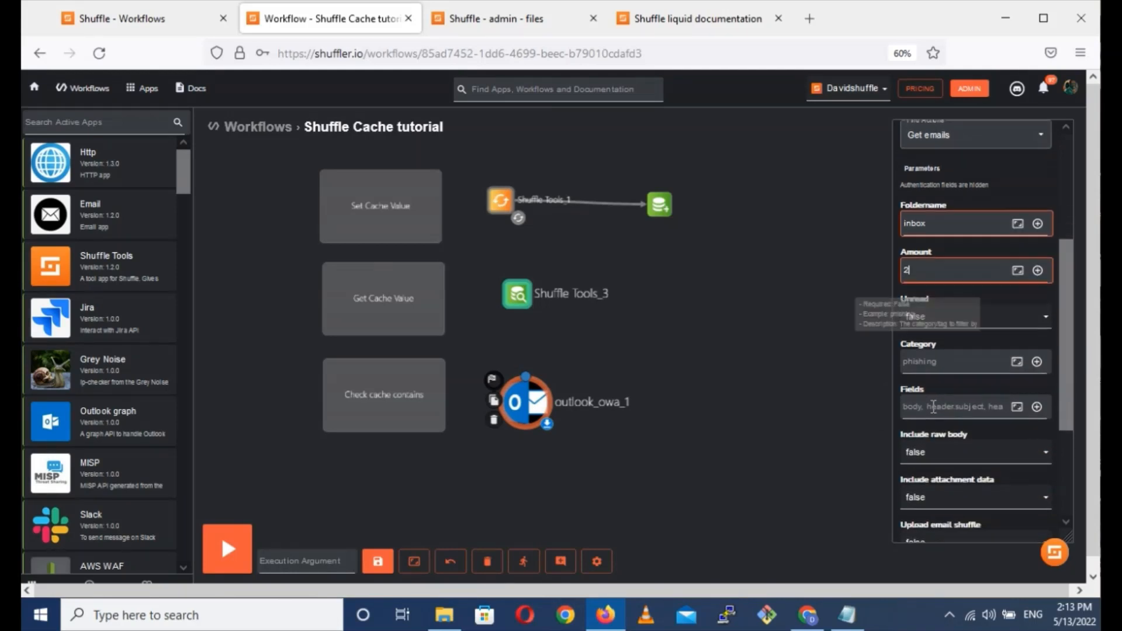
scroll(932, 412, down, 2)
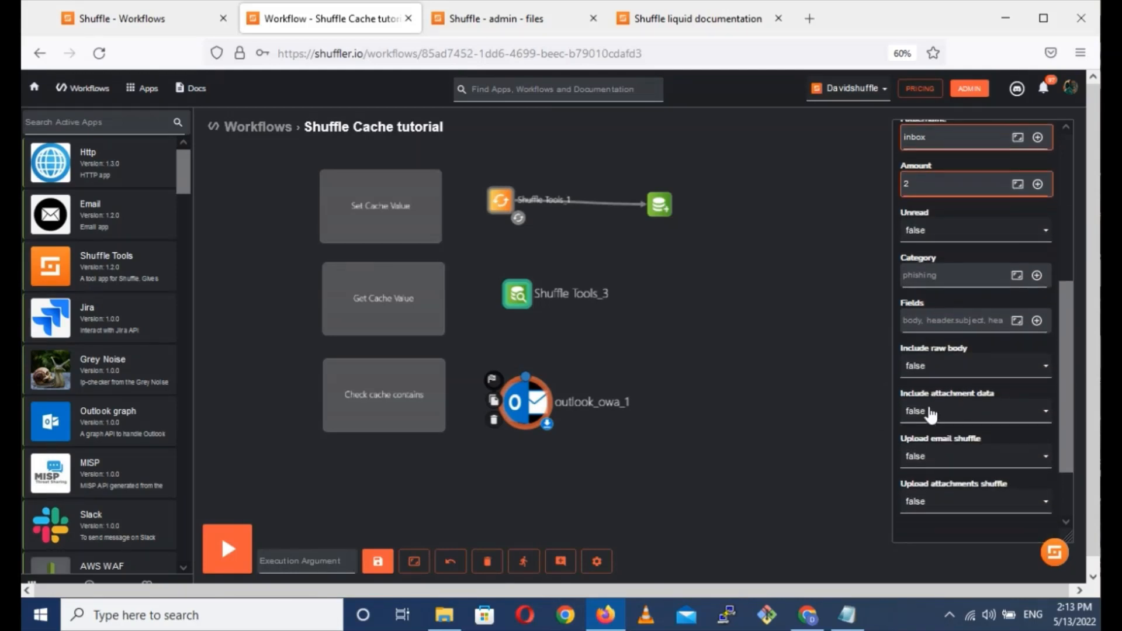
click(931, 370)
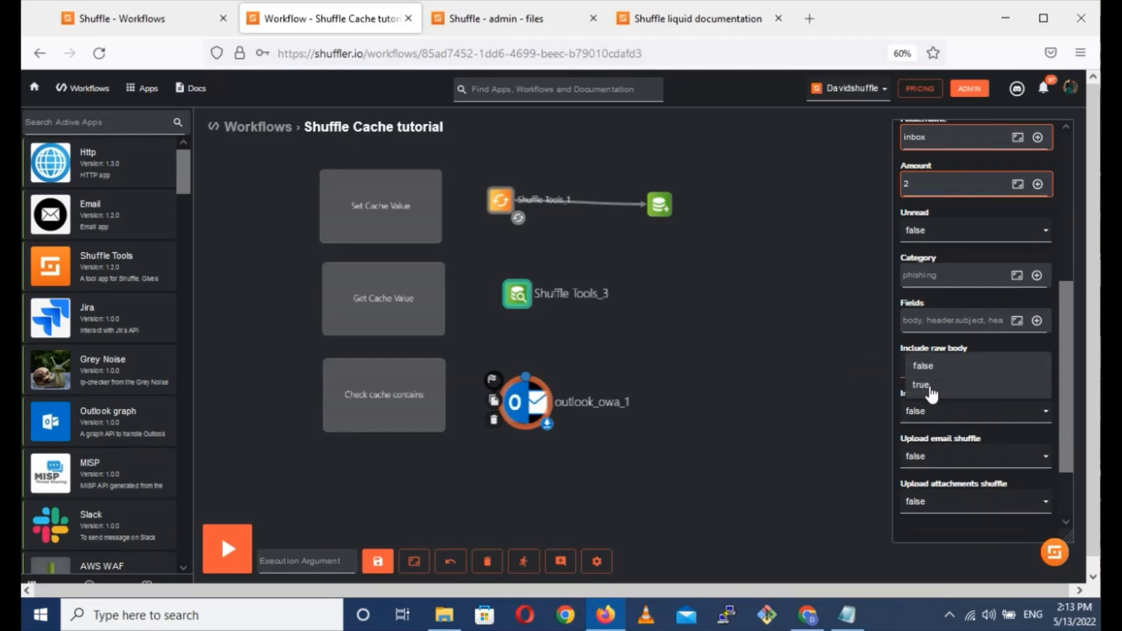
click(931, 386)
scroll(938, 382, down, 6)
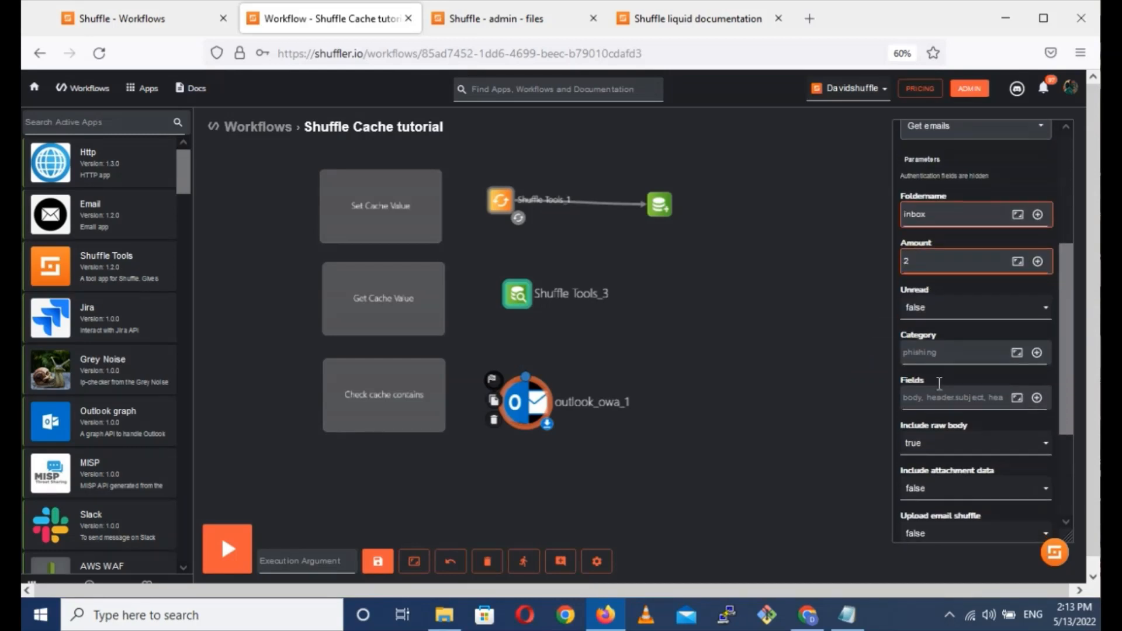
scroll(938, 382, down, 2)
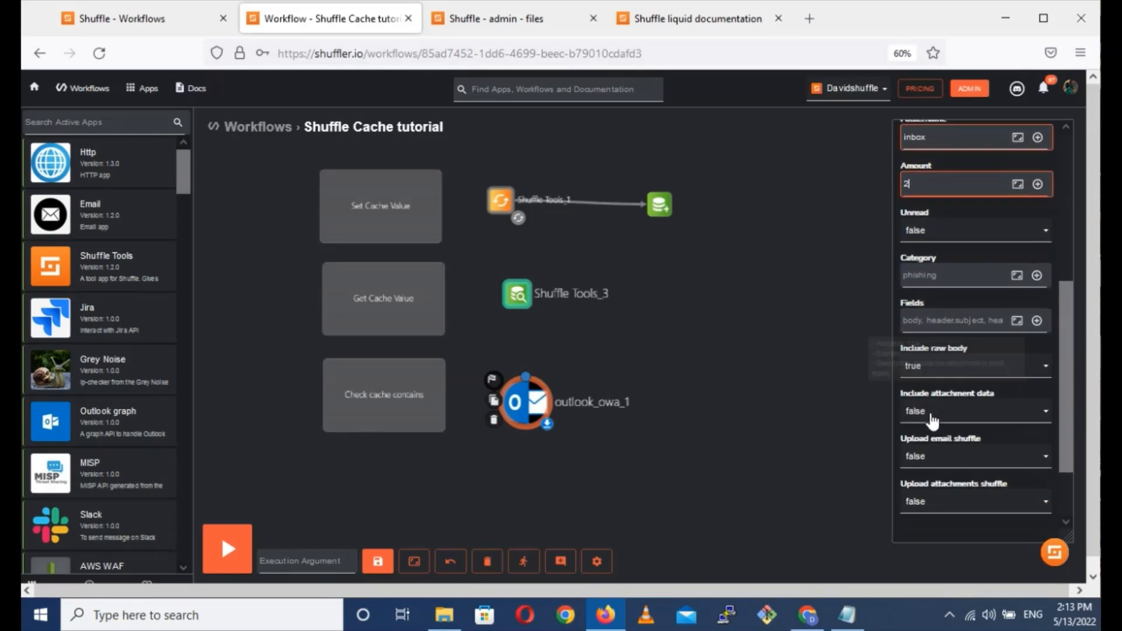
click(953, 465)
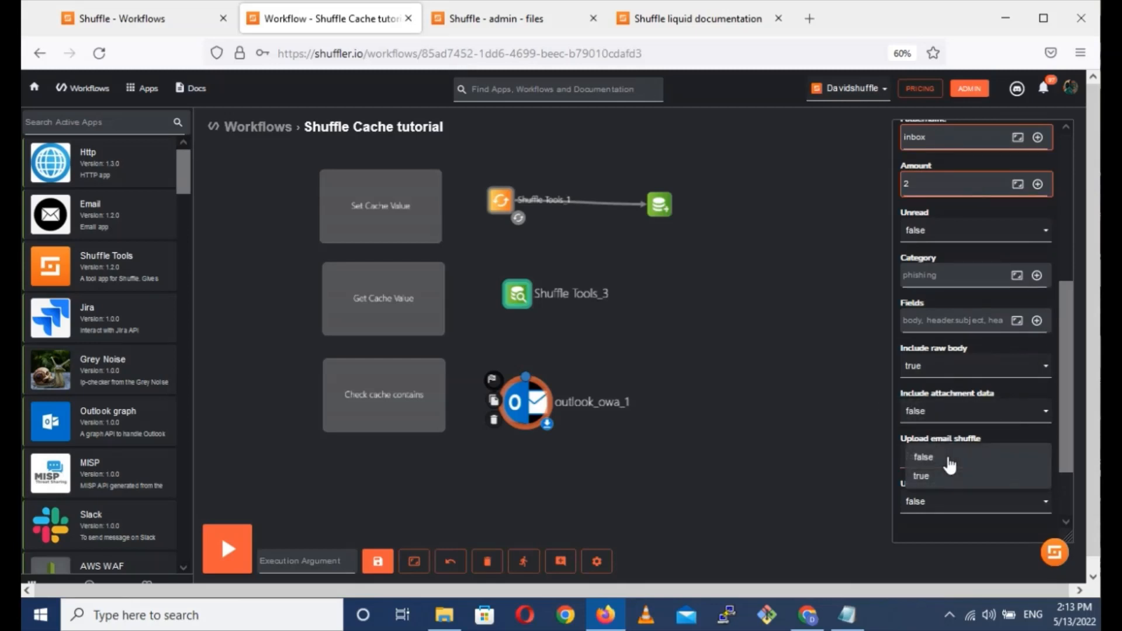
click(897, 439)
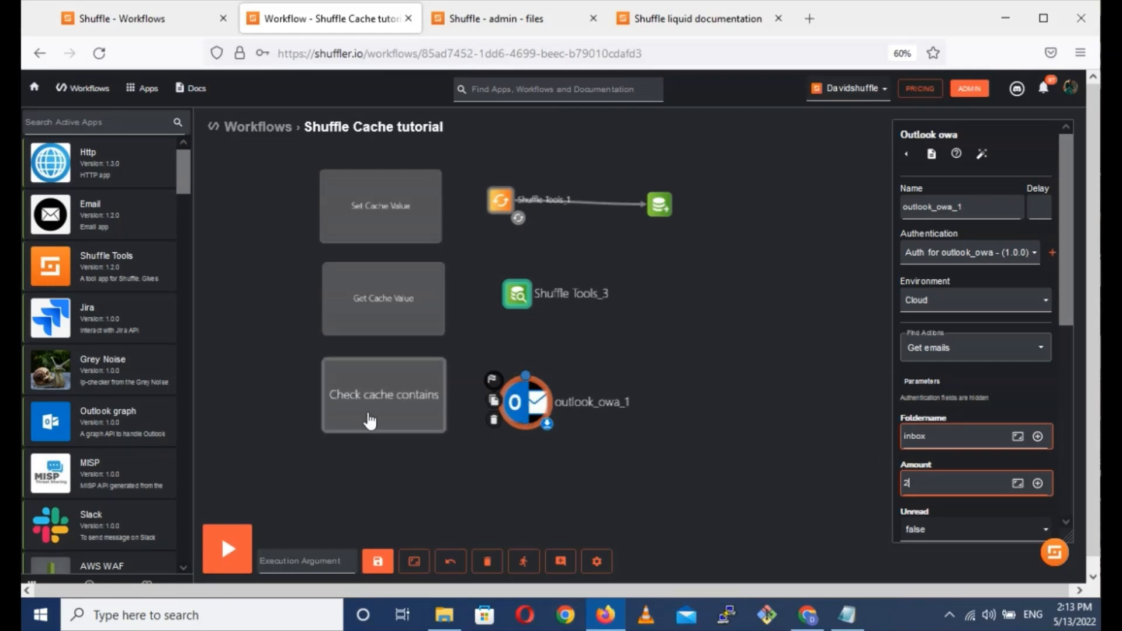
Add a Shuffle Tools node below outlook_owa_1 and run the workflow.
drag(95, 288, 520, 489)
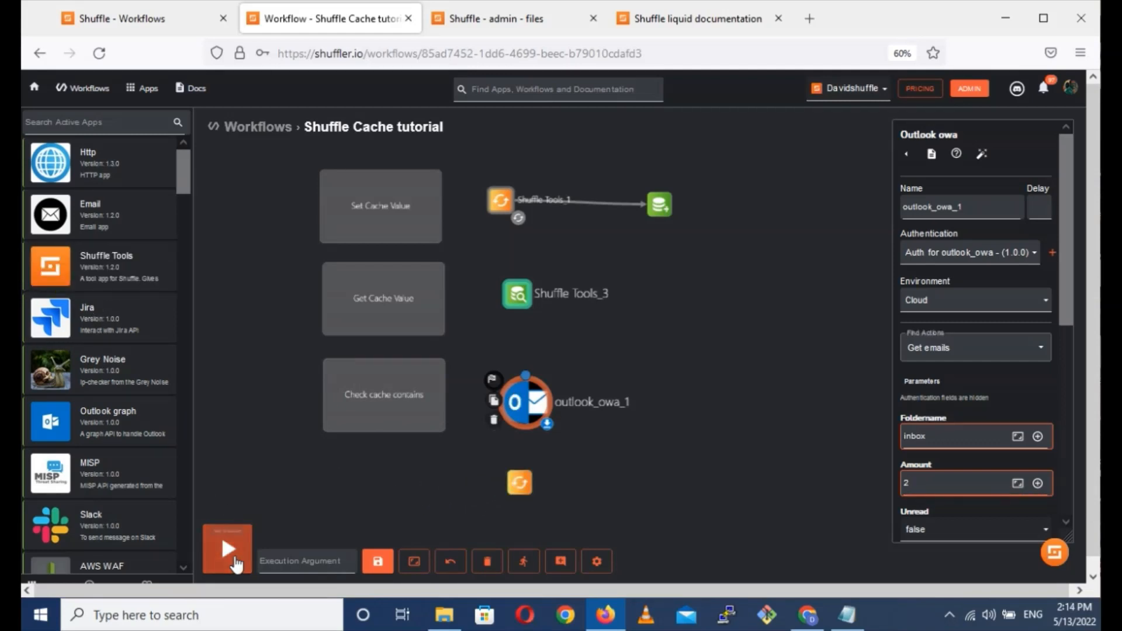
click(251, 550)
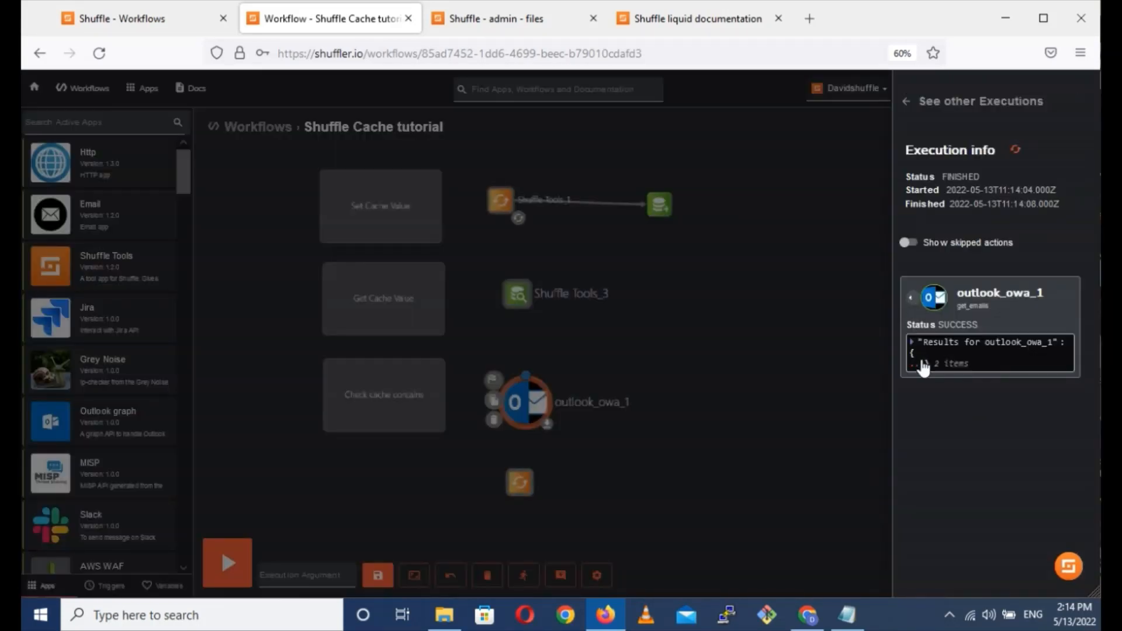
Expand the outlook_owa_1 result down to the individual messages and examine the fields of the first email.
click(921, 365)
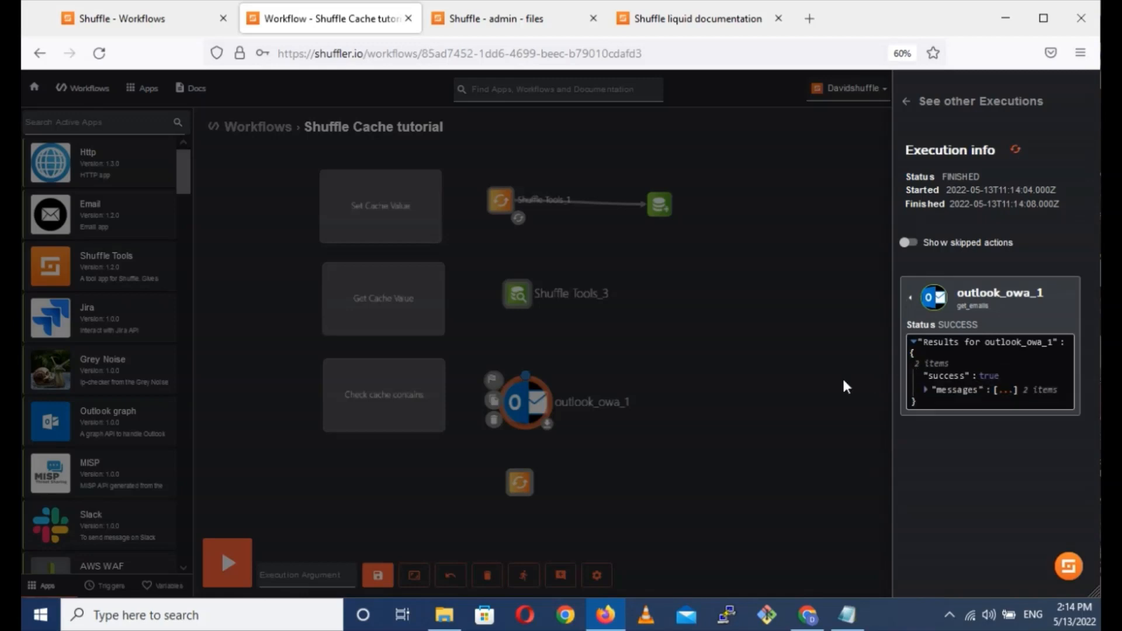
click(1005, 391)
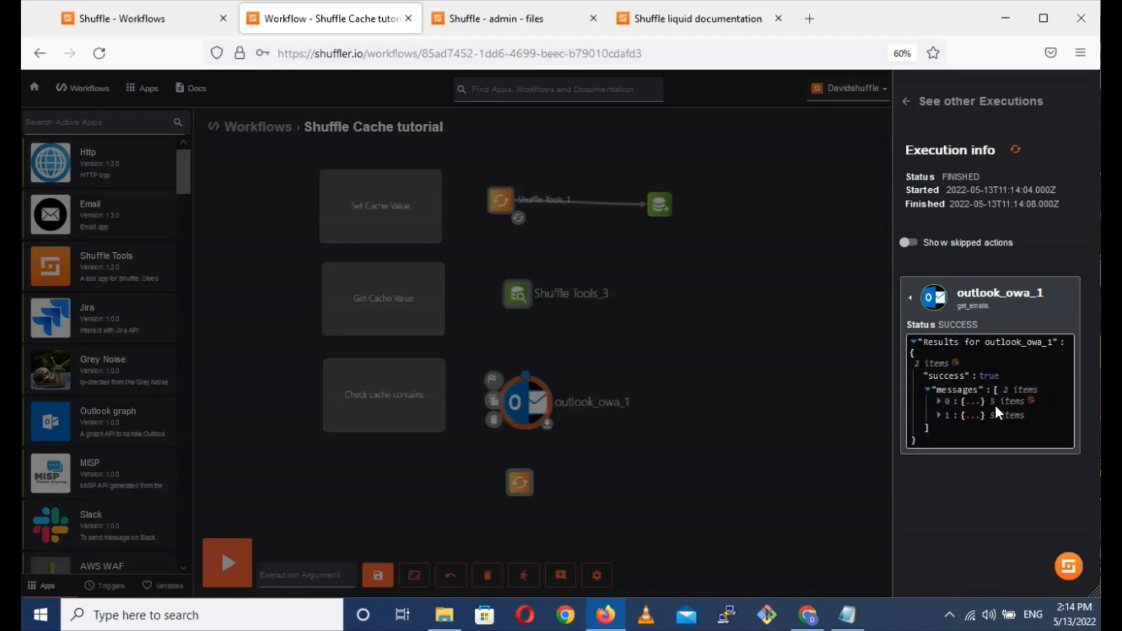
click(968, 402)
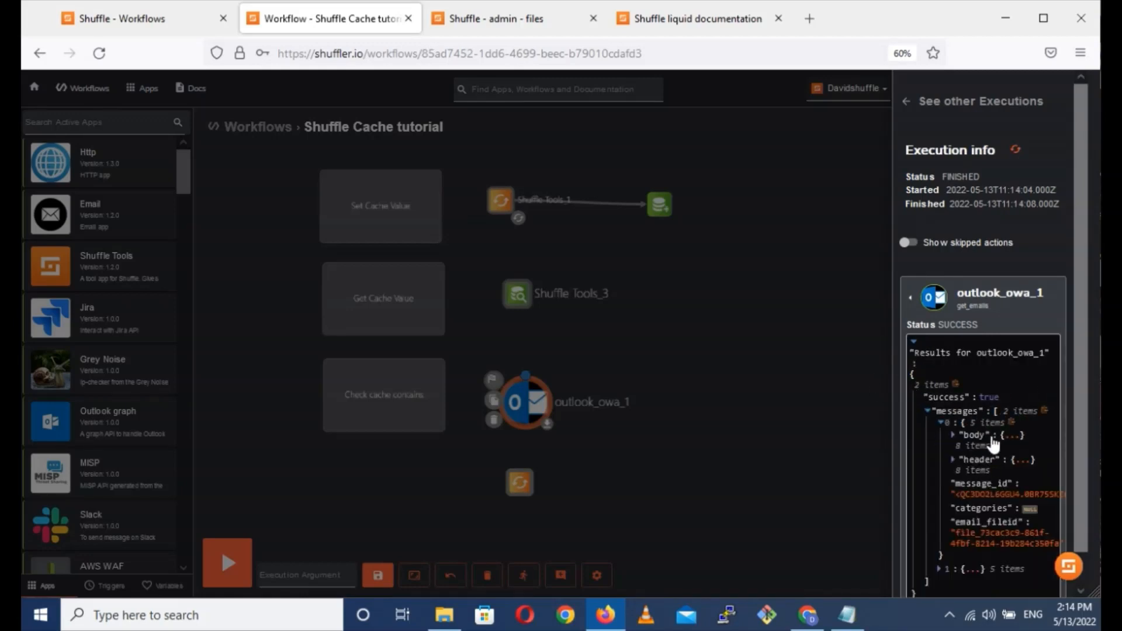
scroll(994, 444, down, 1)
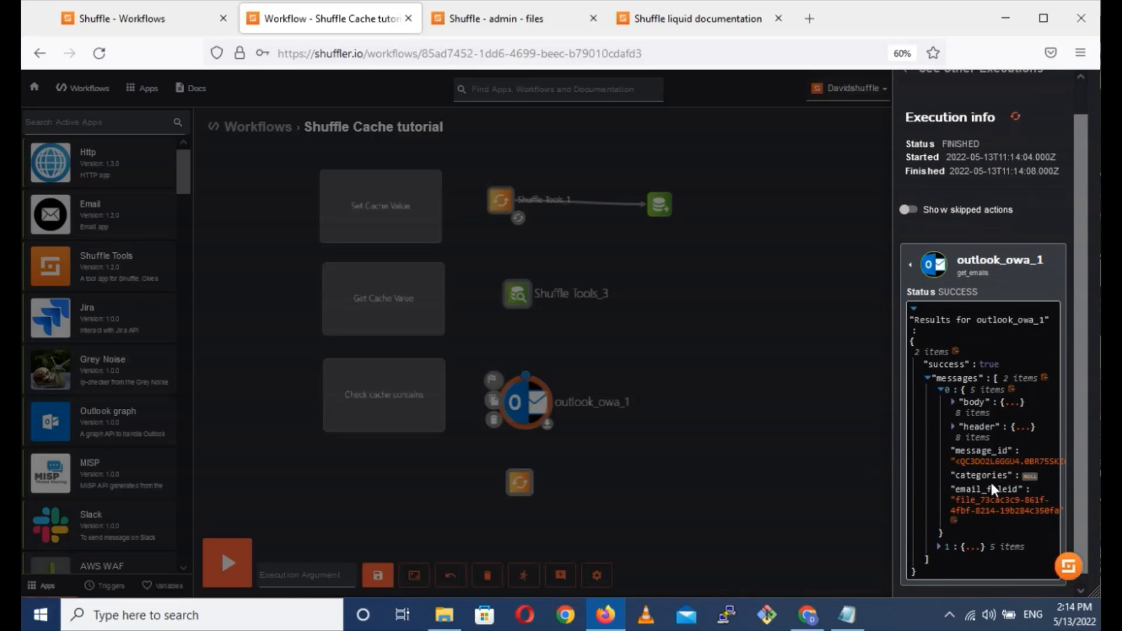
scroll(990, 479, down, 1)
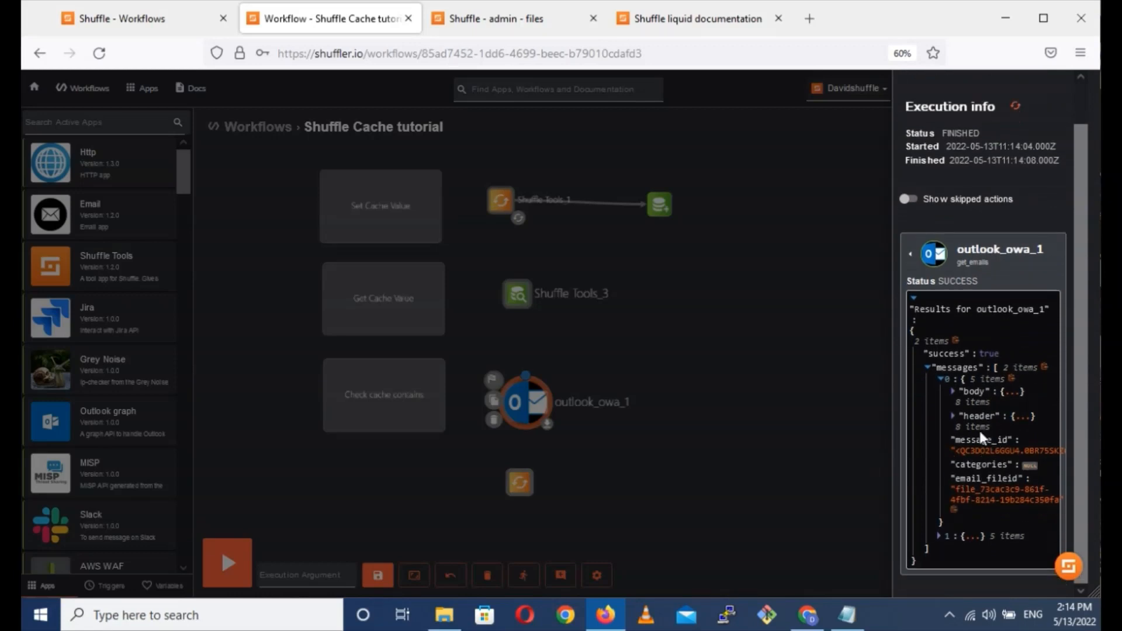
click(967, 537)
scroll(992, 457, down, 4)
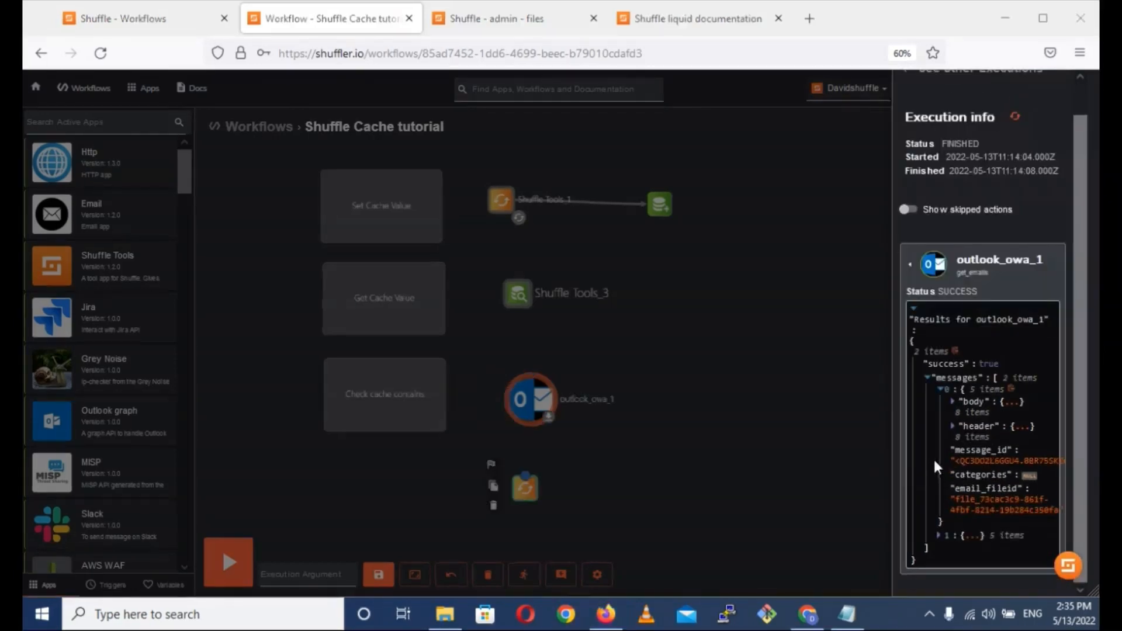
Connect outlook_owa_1 to Shuffle Tools_4 and configure that node with the Check cache contains action and the key mails.
click(525, 400)
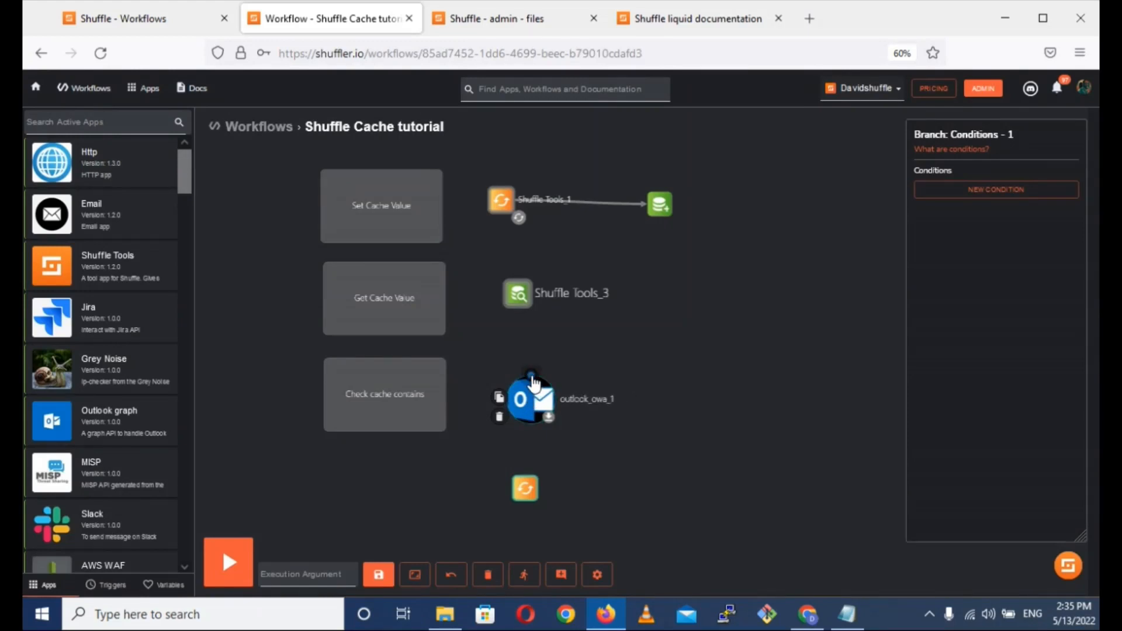
drag(533, 381, 528, 495)
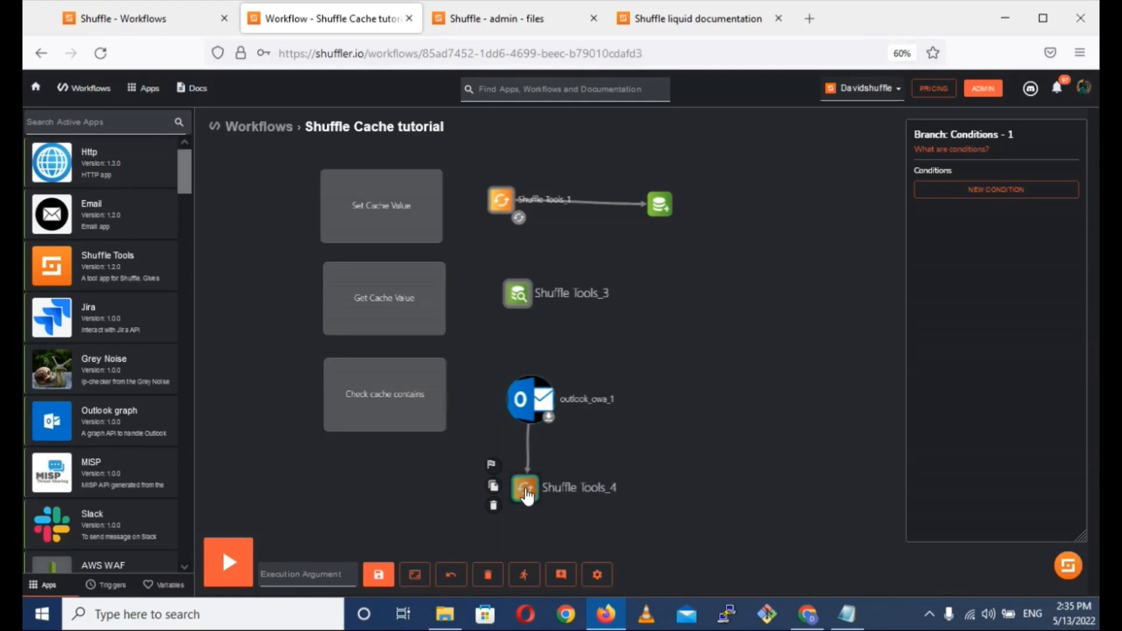
click(527, 496)
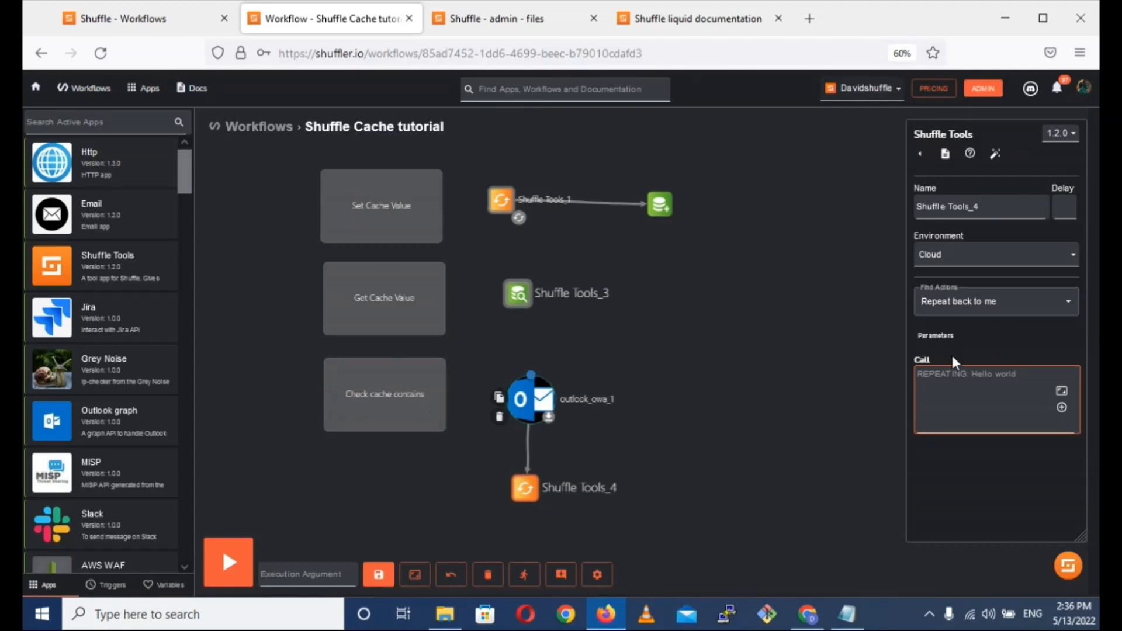
click(1068, 302)
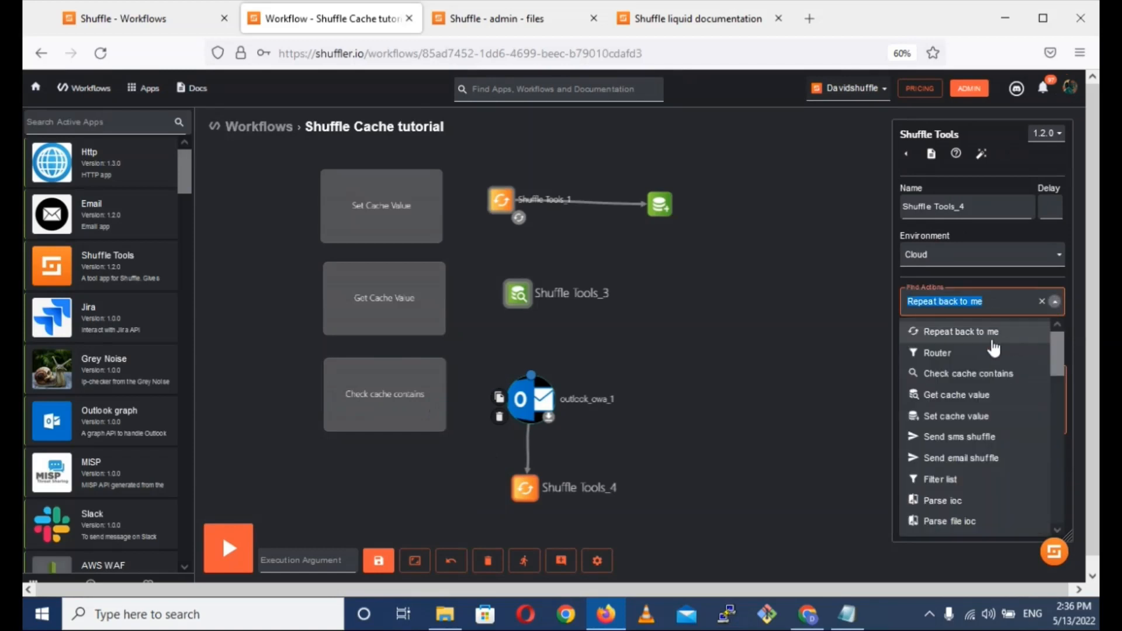
click(941, 379)
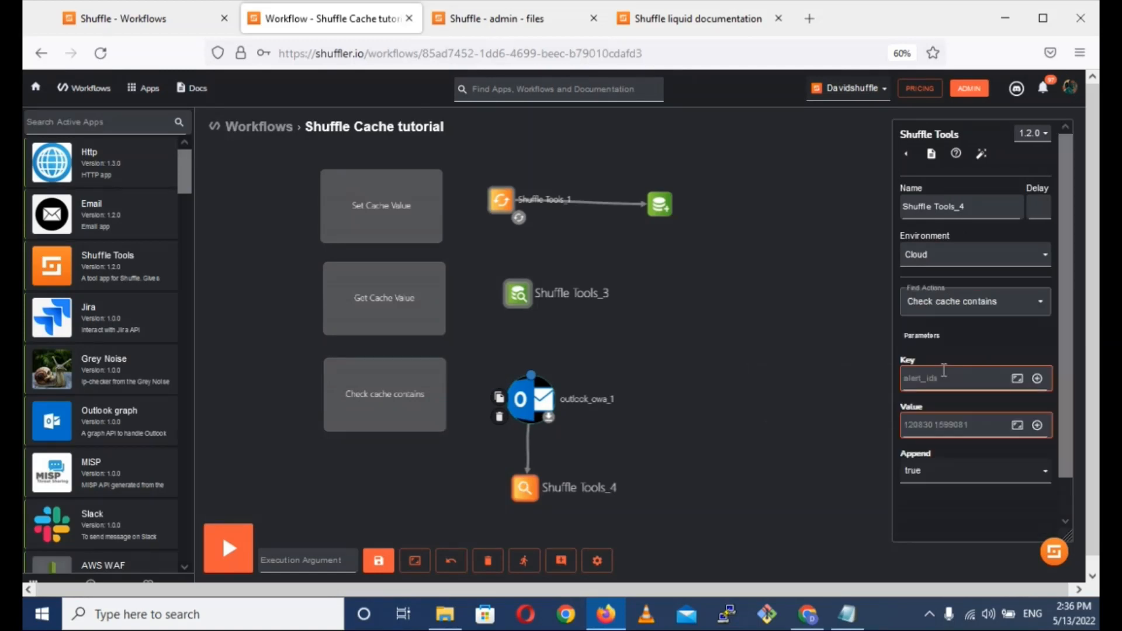
click(934, 382)
text(mails)
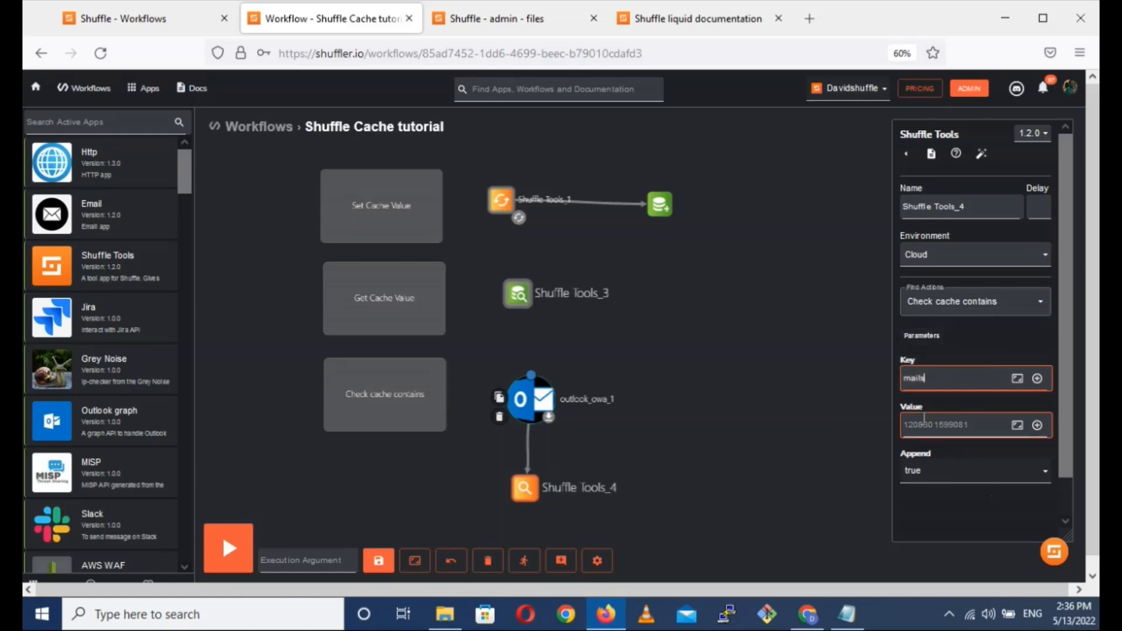
Reopen the last execution, expand the outlook_owa_1 result to the first message, and copy the JSON path of its message_id.
click(524, 562)
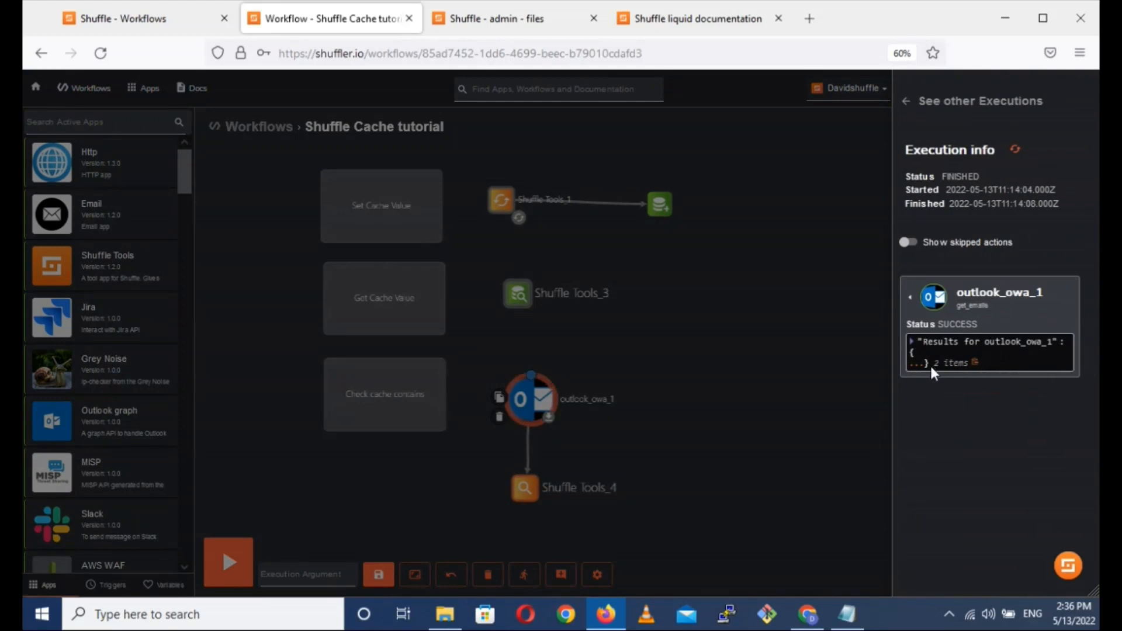
click(917, 368)
click(1006, 393)
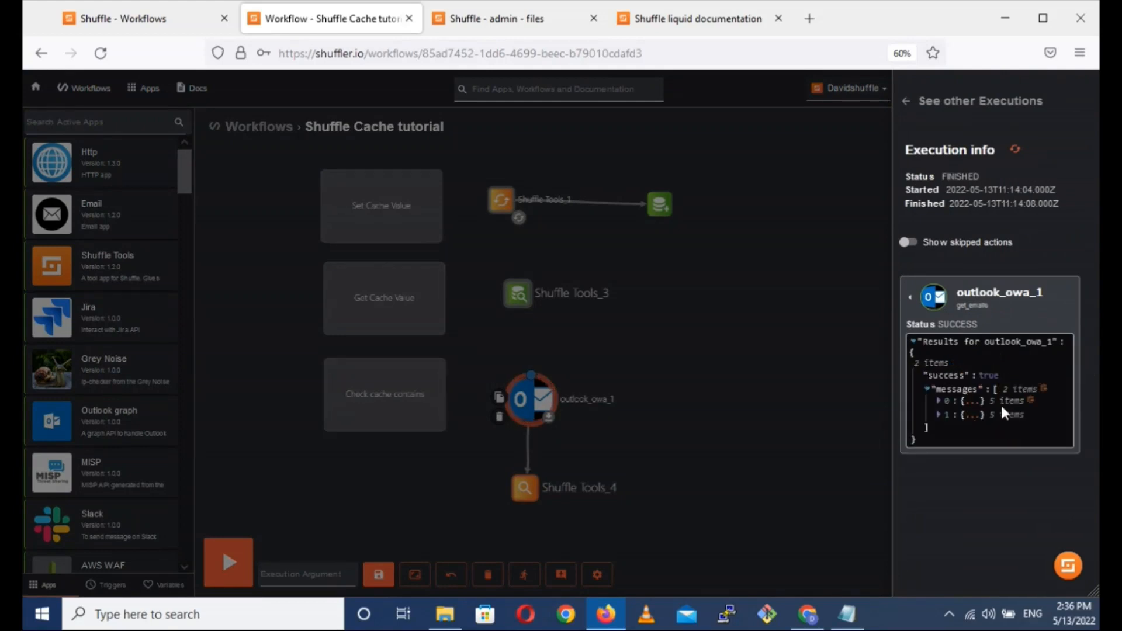
click(971, 406)
scroll(972, 402, down, 1)
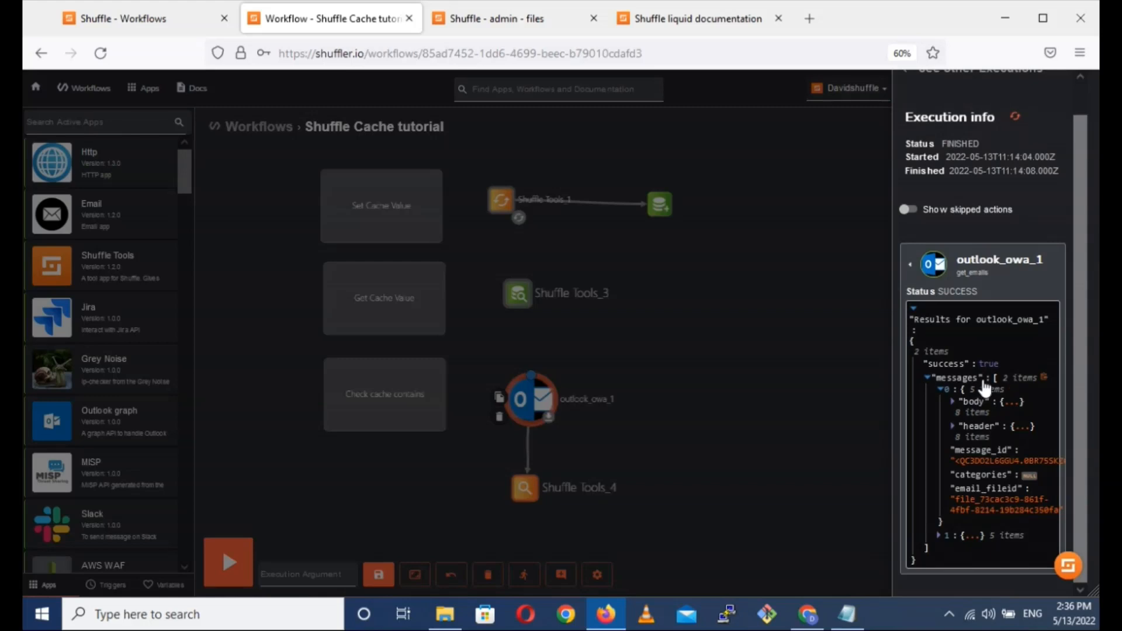
click(979, 459)
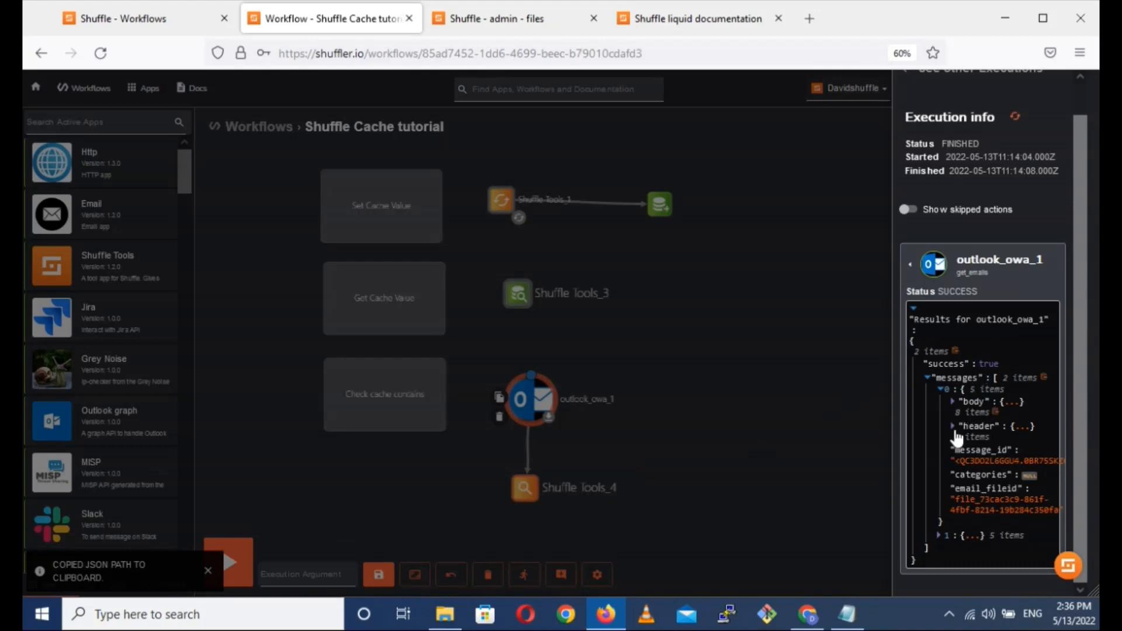
Set the Value of Shuffle Tools_4 to the copied path $outlook_owa_1.messages.#.message_id, with mails as the key.
click(874, 470)
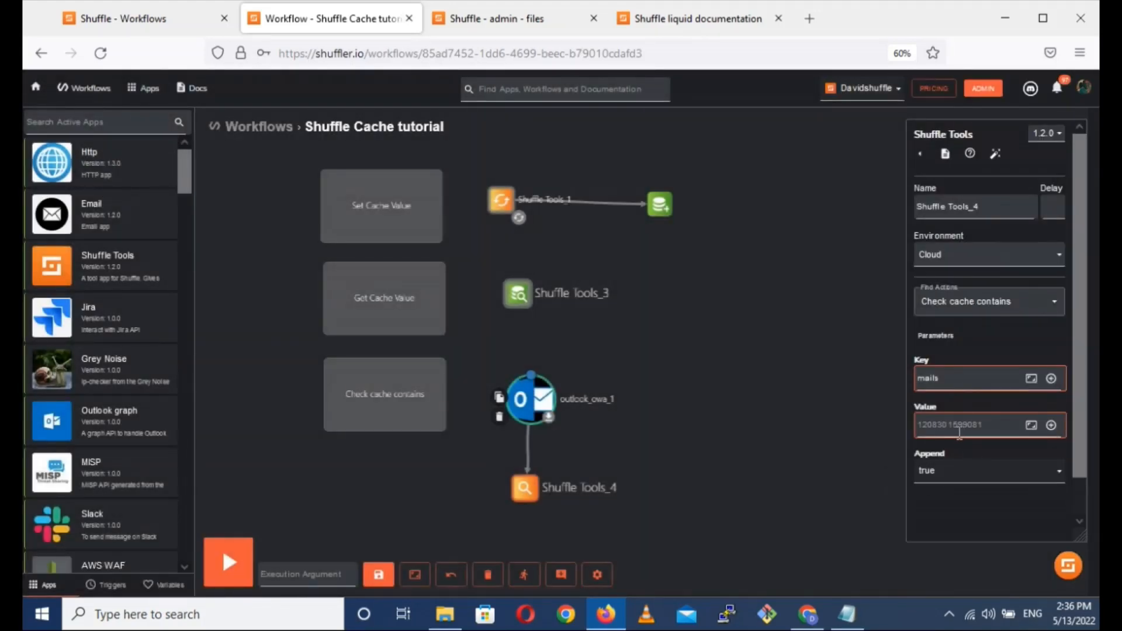
click(946, 427)
key(ctrl+v)
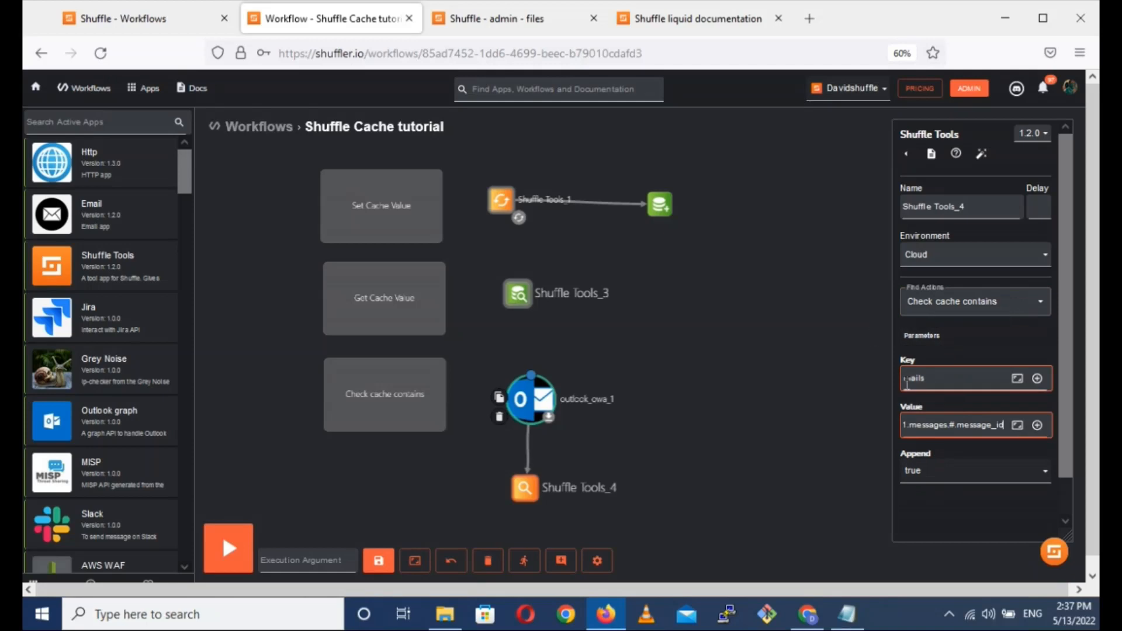
mouse_move(927, 379)
mouse_down()
mouse_move(894, 380)
mouse_move(911, 381)
mouse_up()
mouse_move(529, 488)
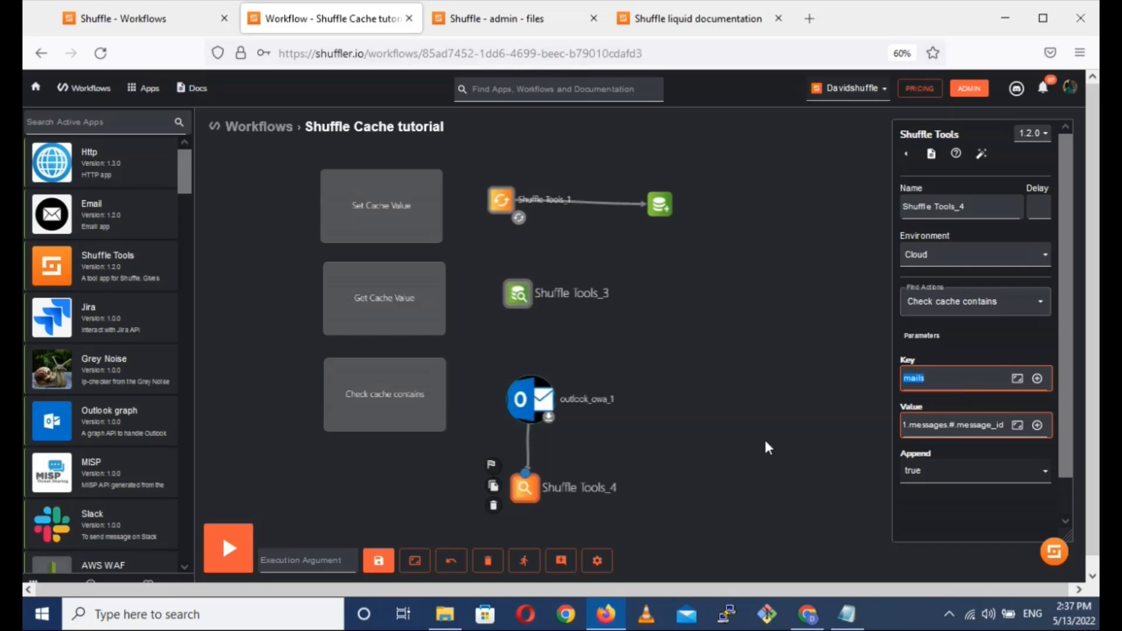
Run the workflow and examine both items of the Shuffle Tools_4 cache check result.
click(233, 549)
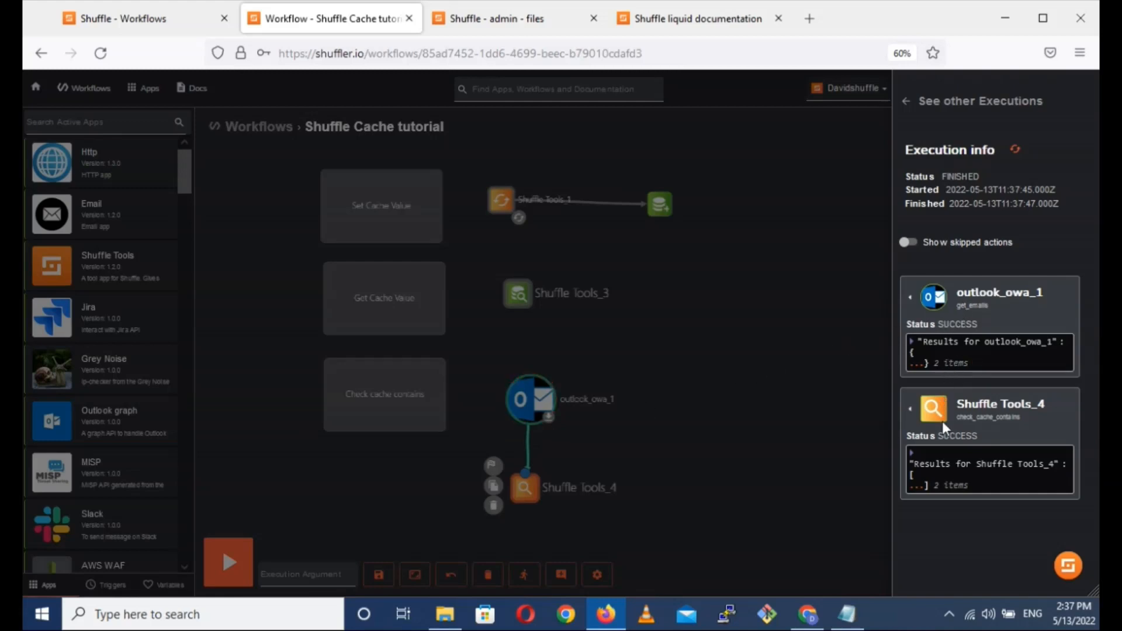
click(922, 485)
click(957, 501)
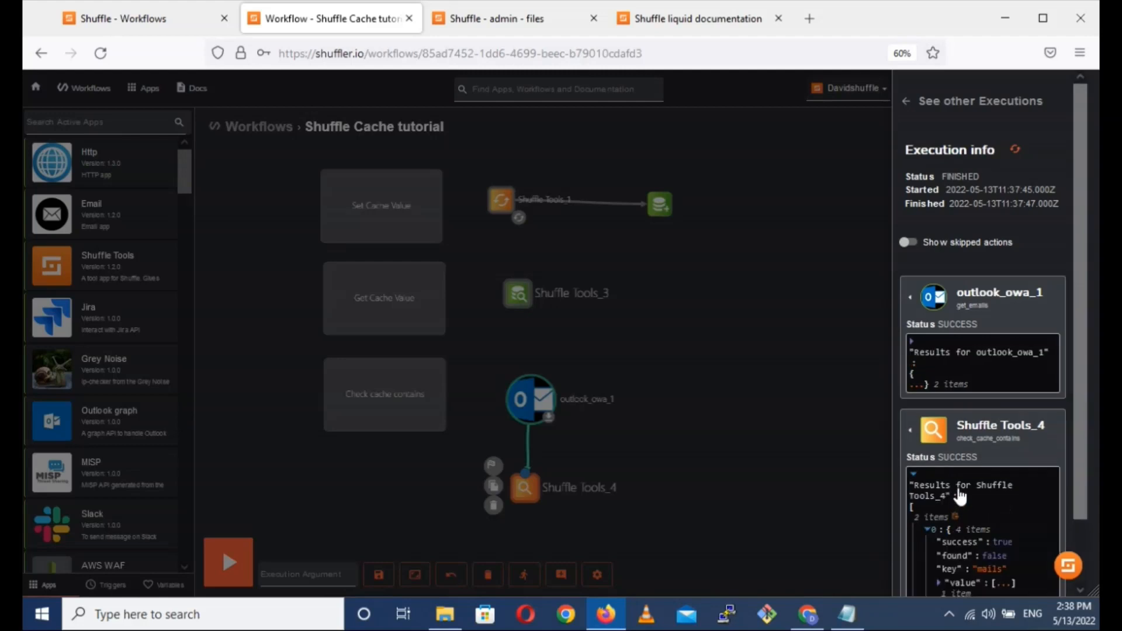
scroll(958, 485, down, 2)
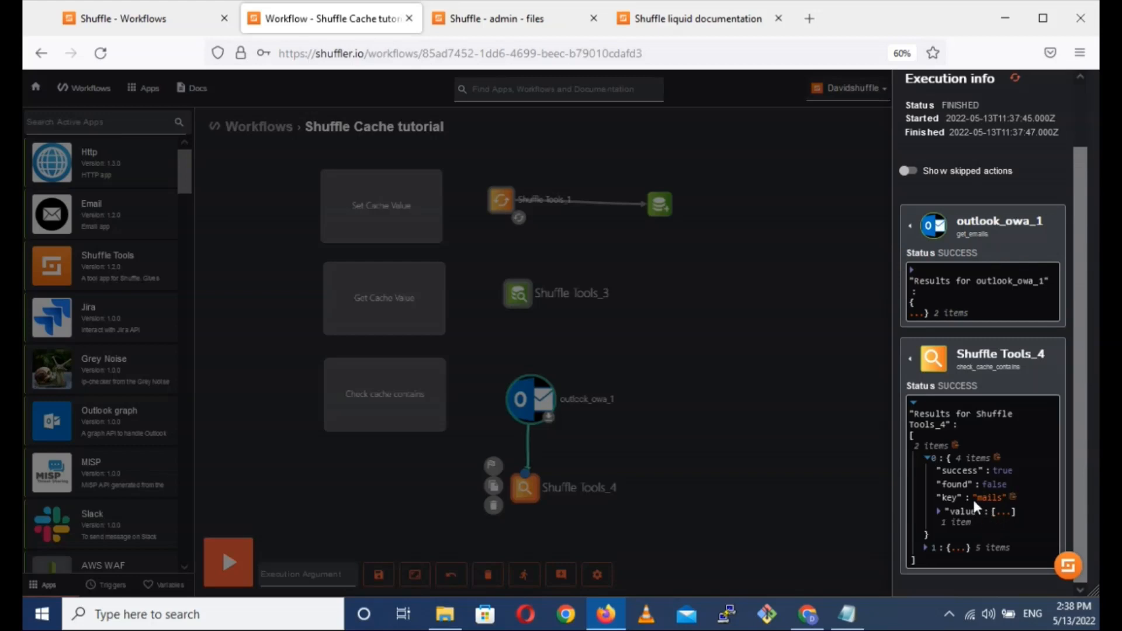
click(952, 548)
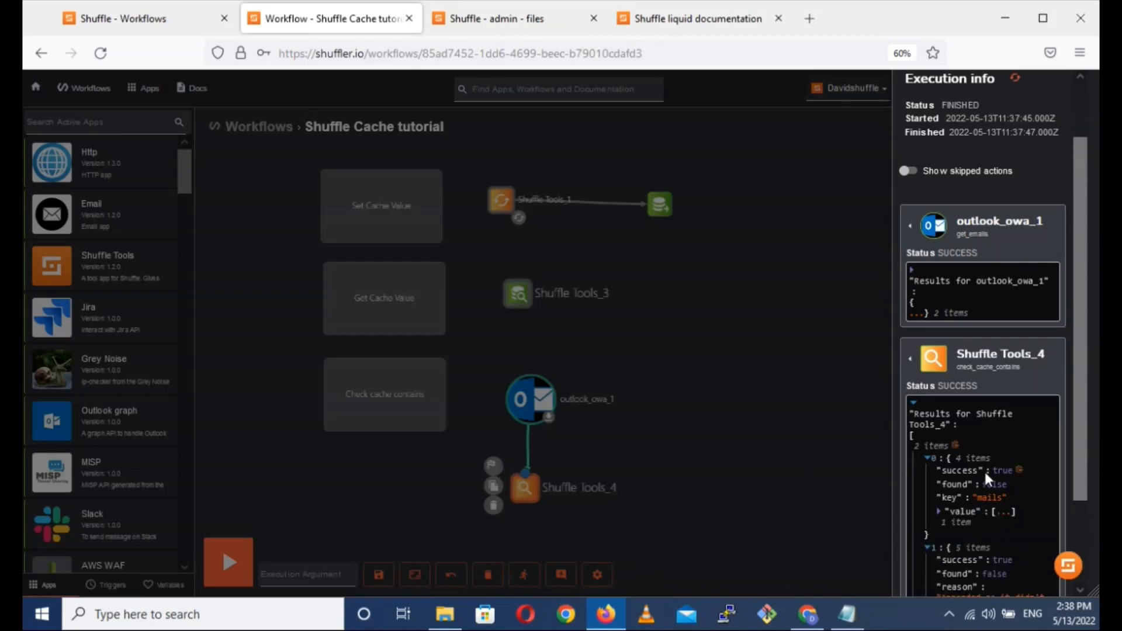
scroll(980, 468, down, 3)
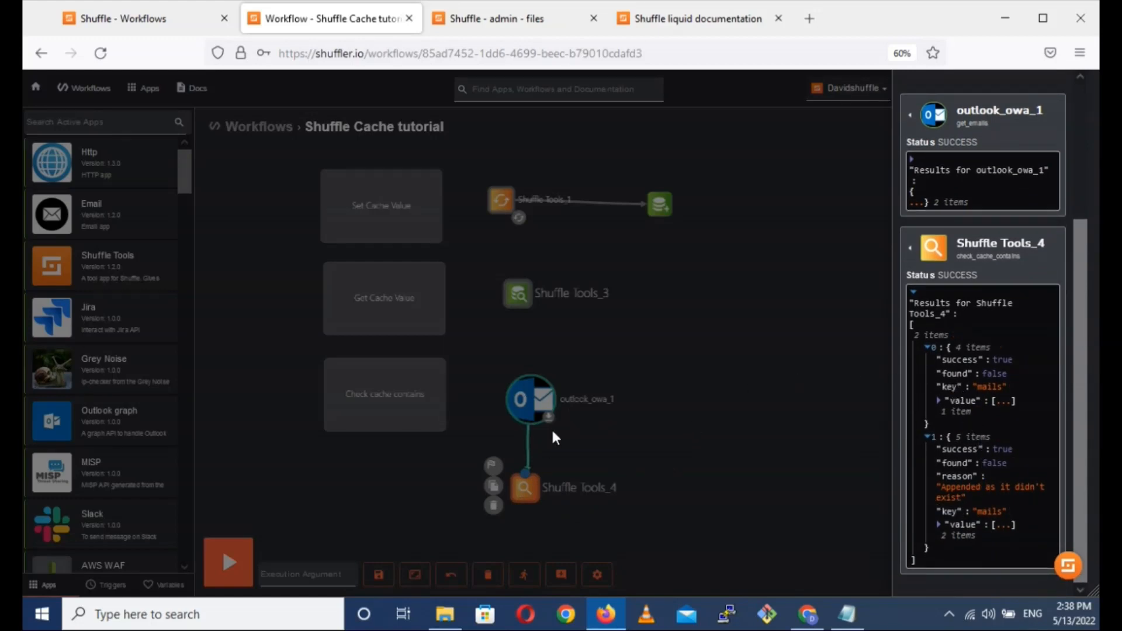
Close the result details, reopen the last execution and rerun the workflow from it.
click(411, 500)
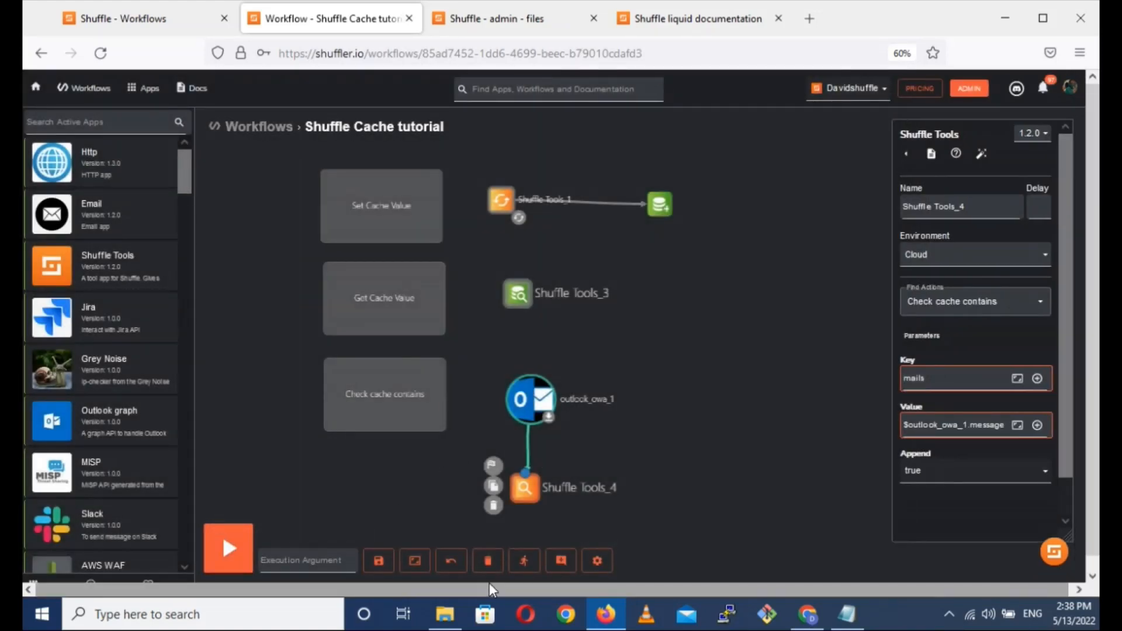
click(523, 567)
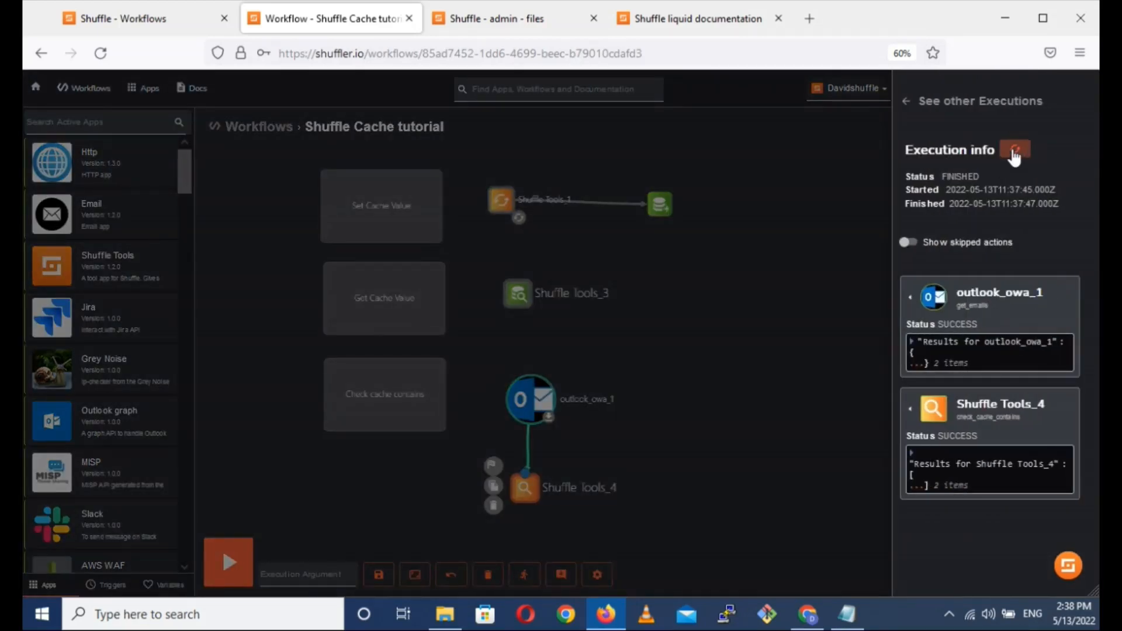
click(1015, 153)
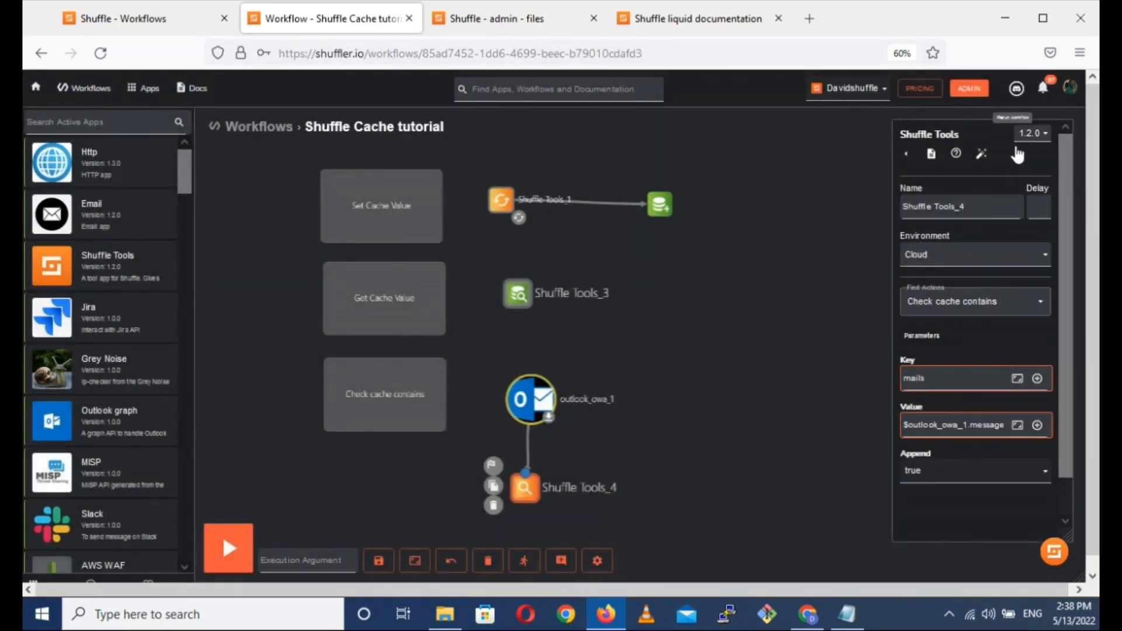
click(1017, 153)
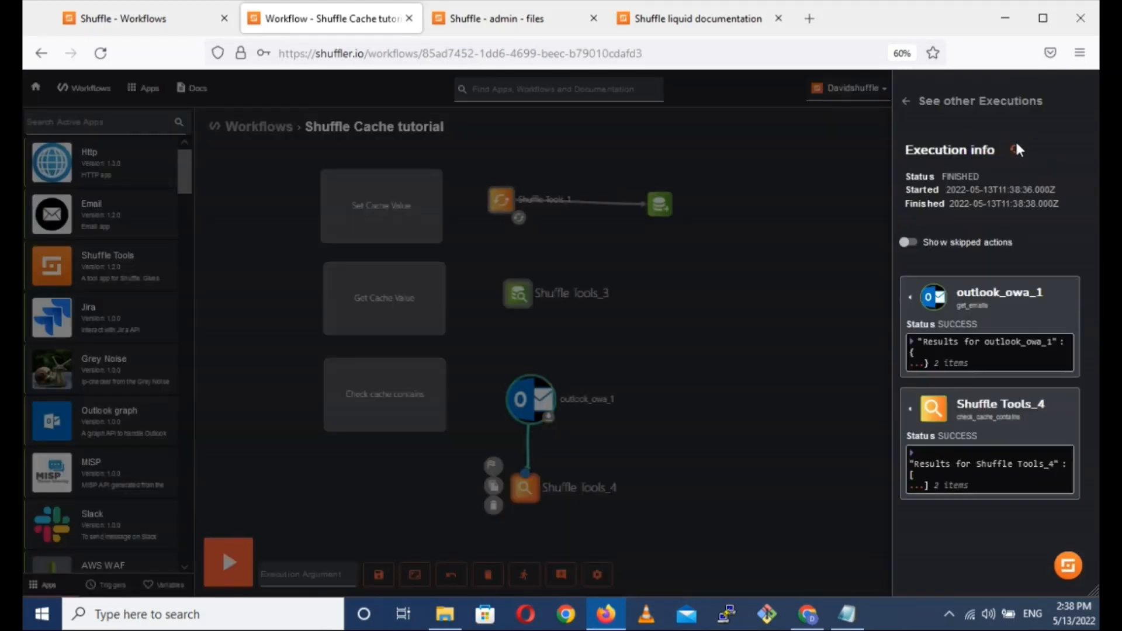
Expand the new Shuffle Tools_4 result and check the found and reason fields of its first item.
click(916, 484)
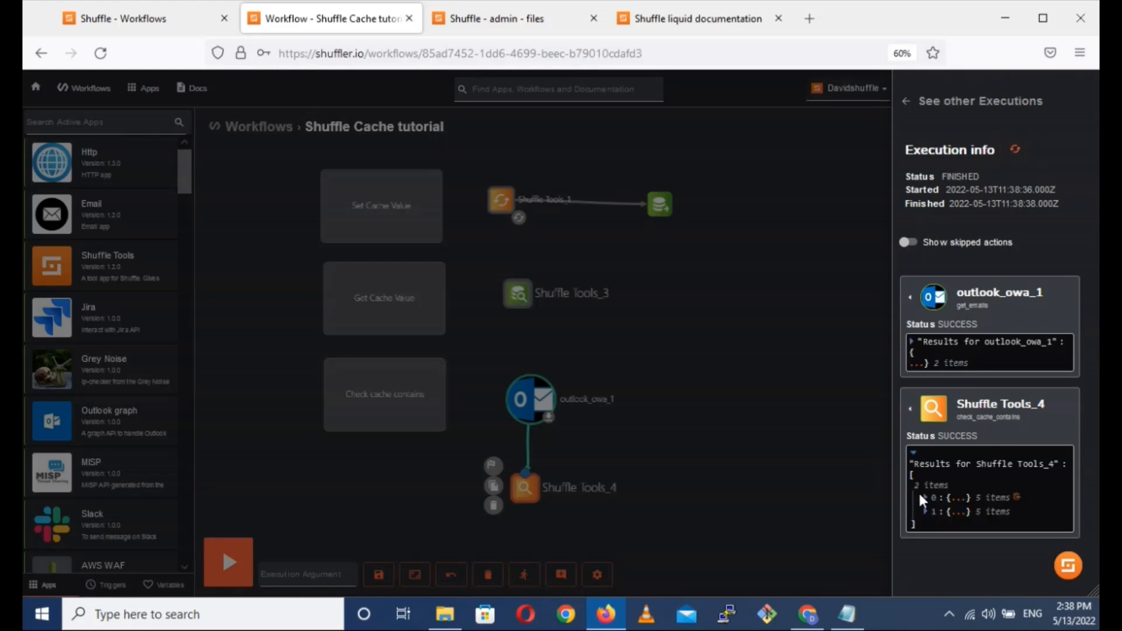
click(951, 497)
scroll(959, 497, down, 2)
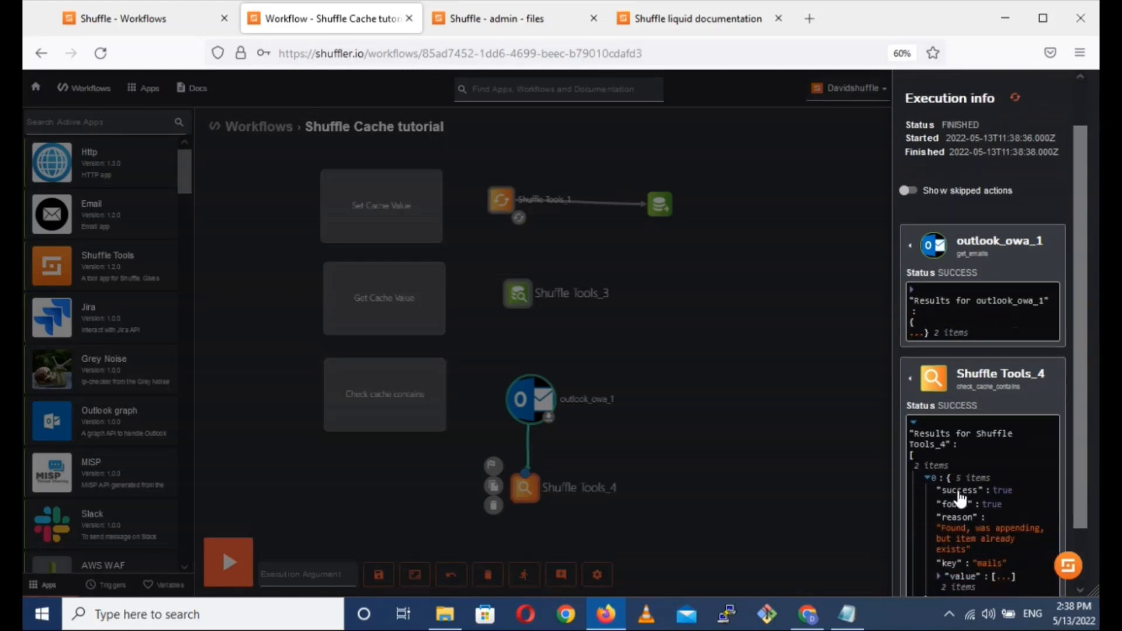